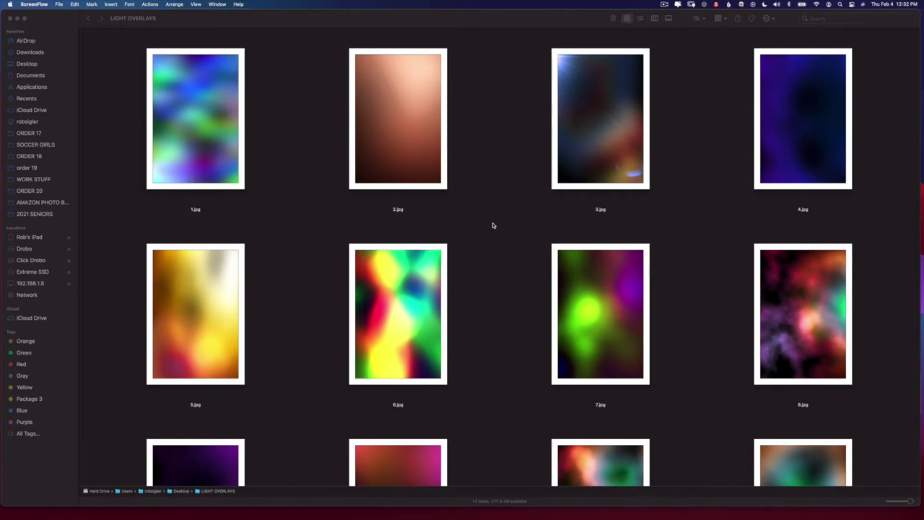
Review the thirteen overlay thumbnails in Finder, then switch to Photoshop
scroll(492, 225, "down", 5)
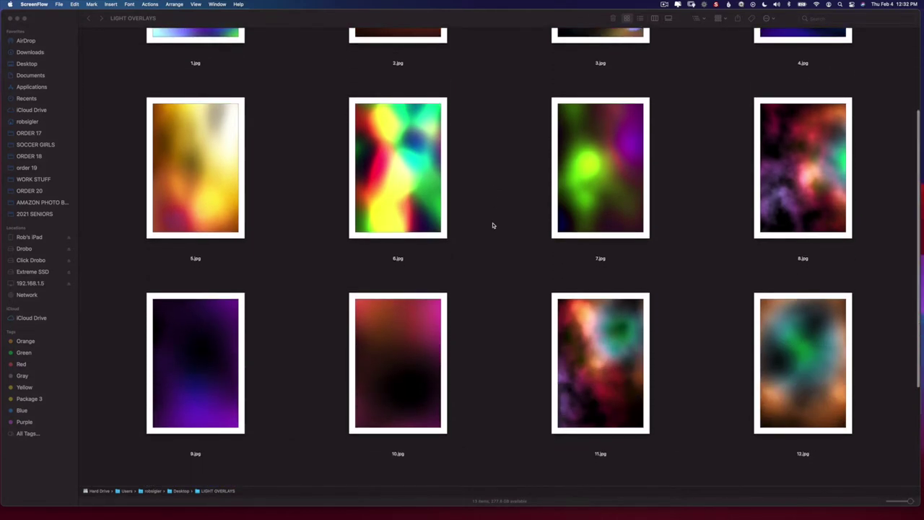
scroll(492, 225, "down", 2)
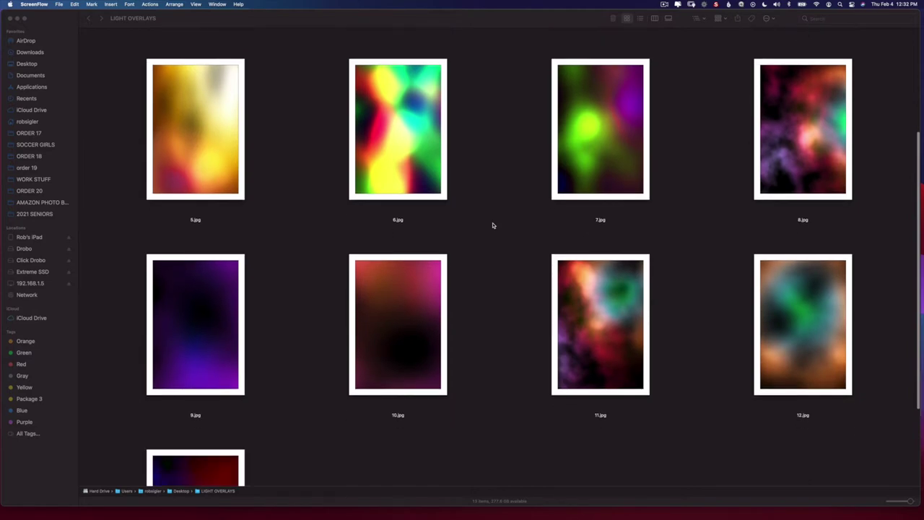
scroll(492, 225, "down", 4)
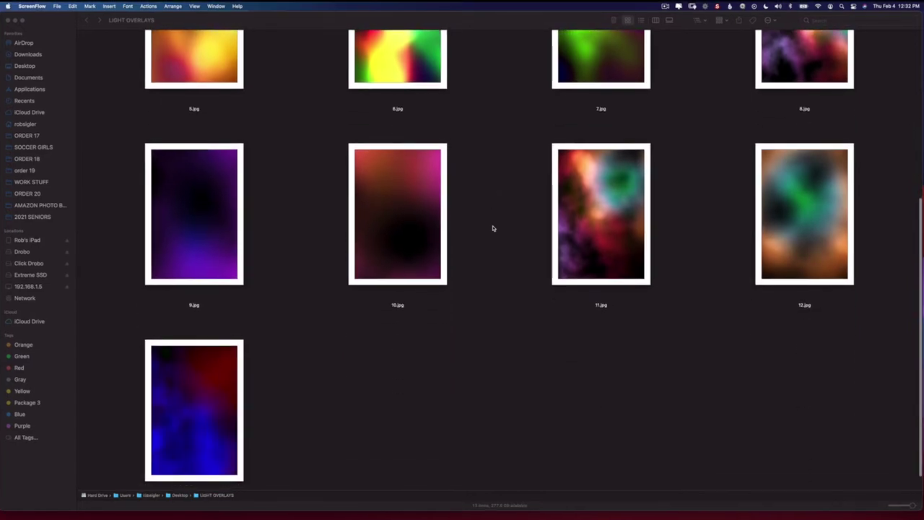
scroll(492, 228, "up", 4)
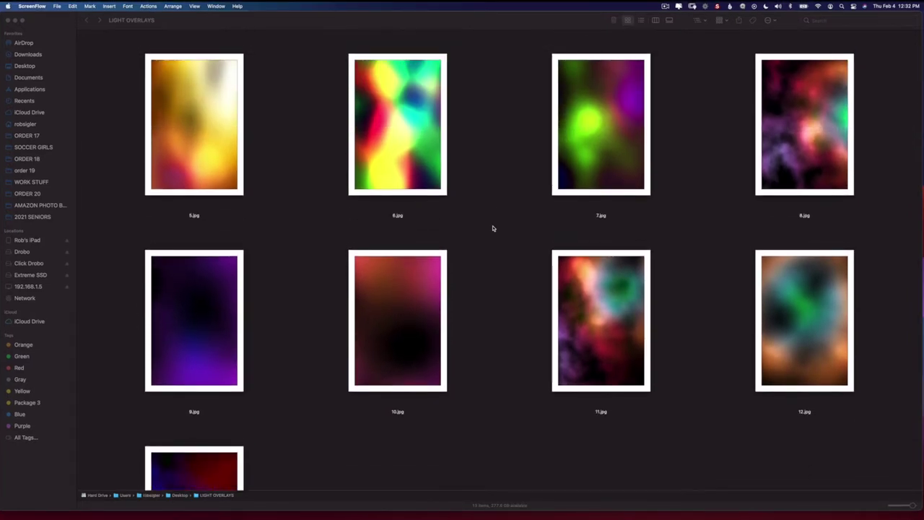
scroll(492, 228, "up", 7)
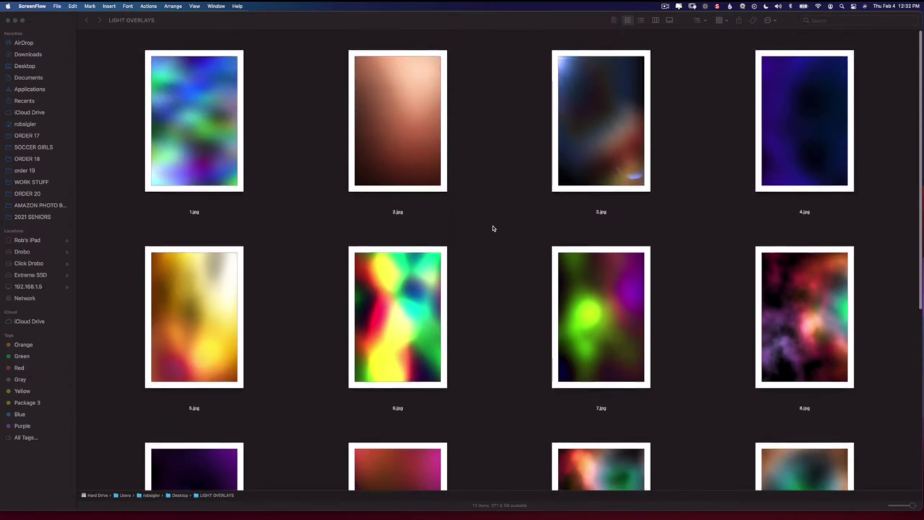
mouse_move(426, 513)
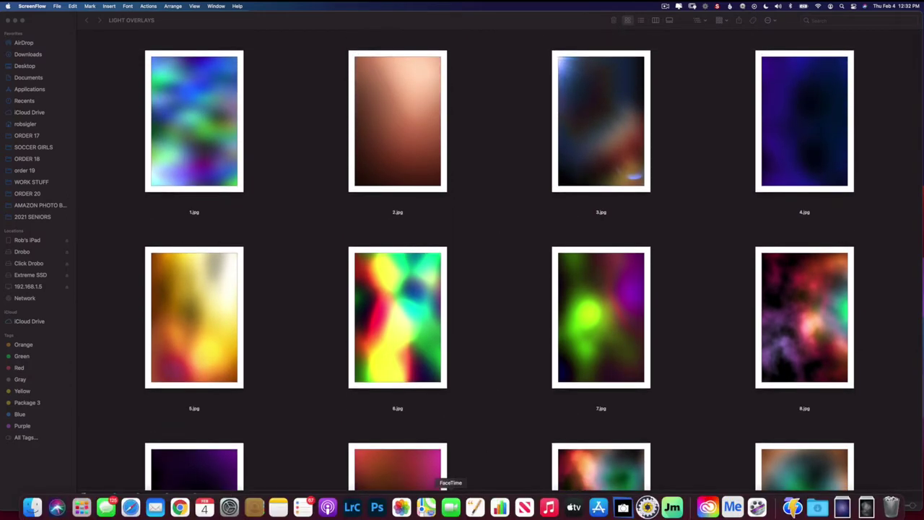
left_click(377, 509)
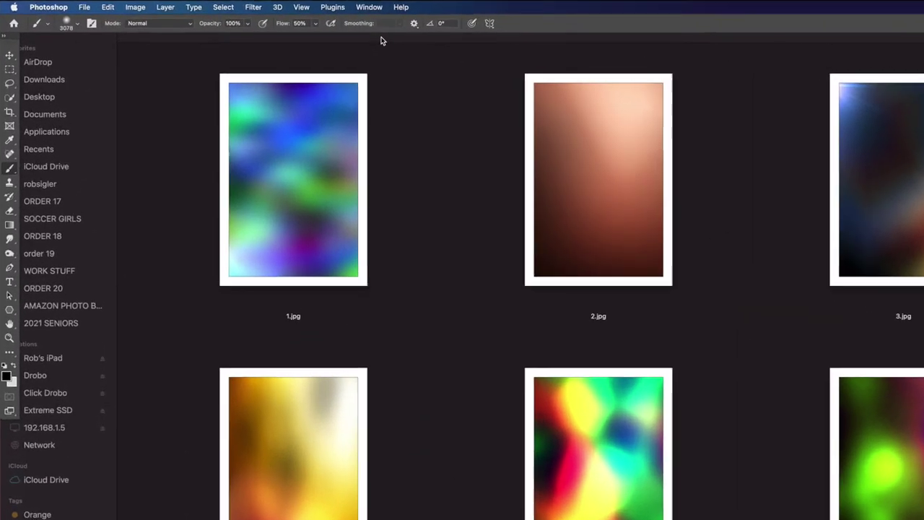
Create a new library named LIGHT OVERLAYS in the Libraries panel
left_click(246, 6)
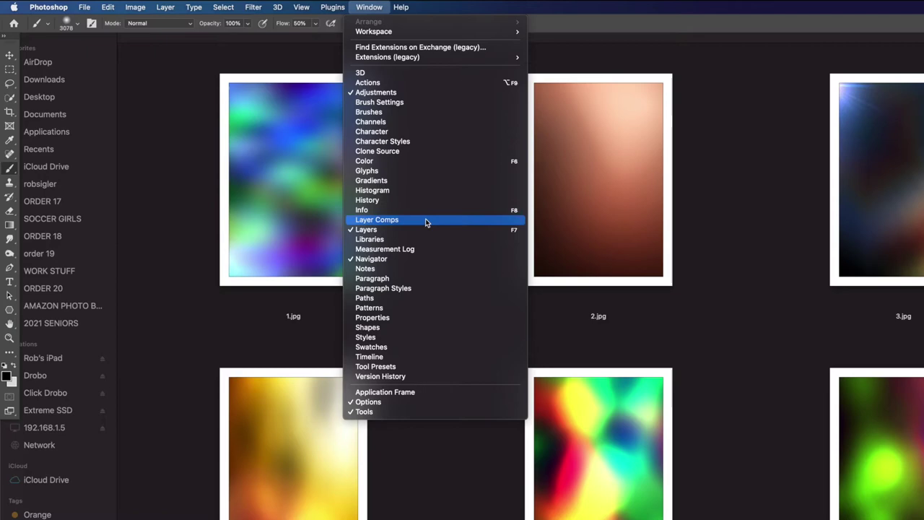
left_click(428, 240)
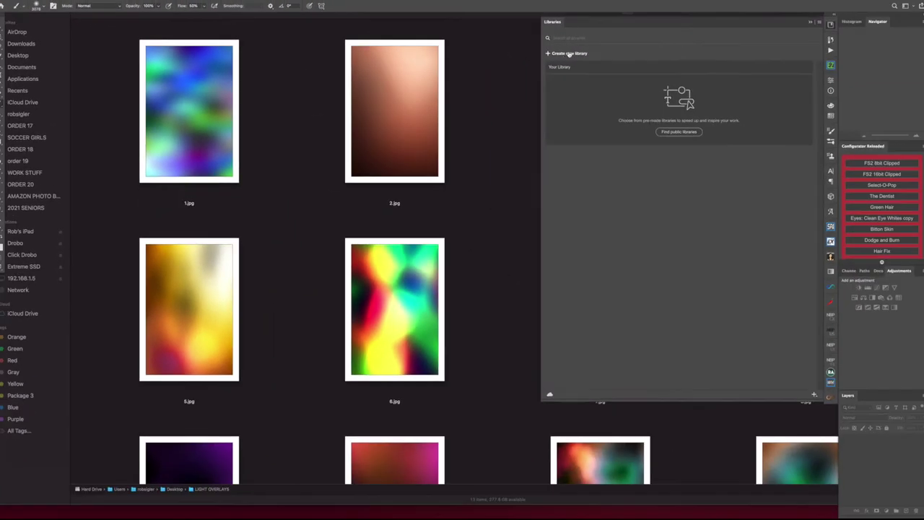
left_click(569, 53)
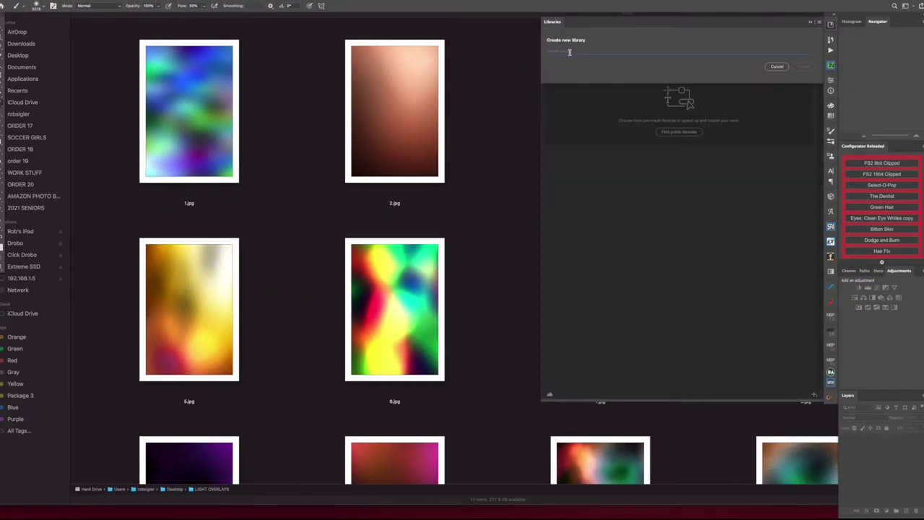
type("LIGHT OVER")
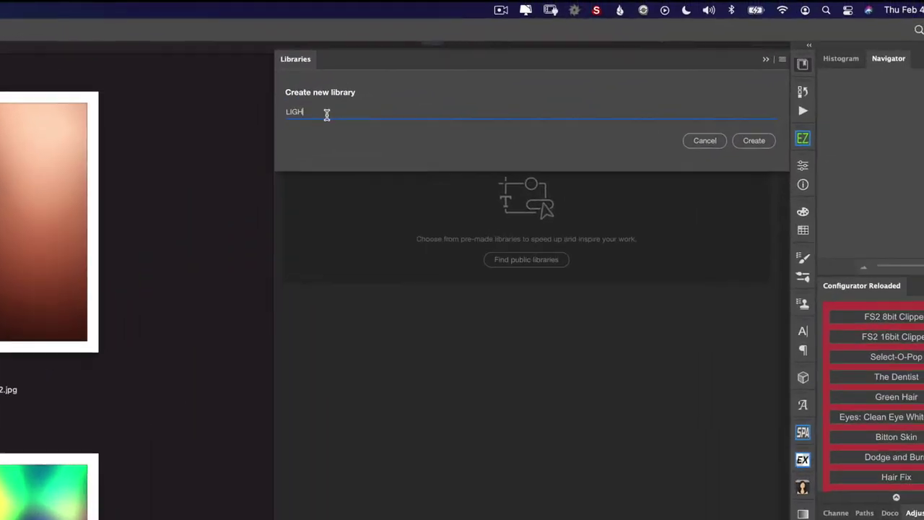
type("LAYS")
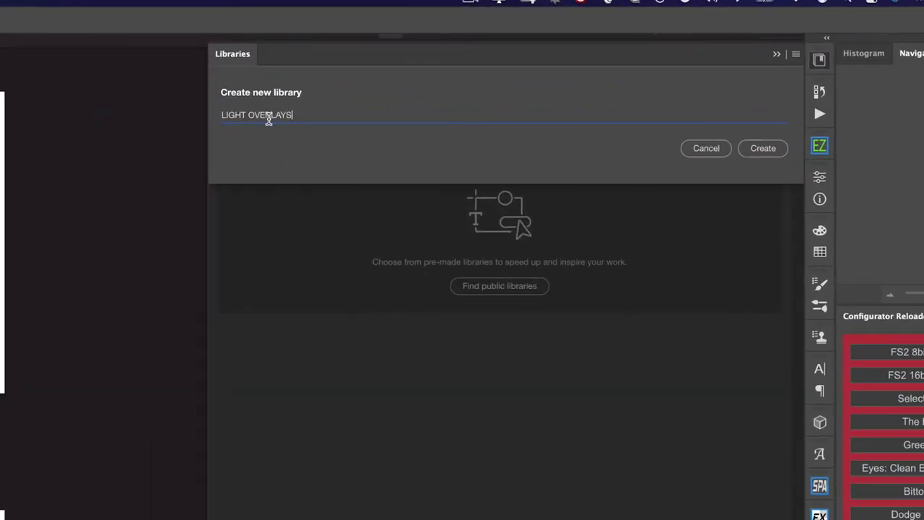
left_click(760, 150)
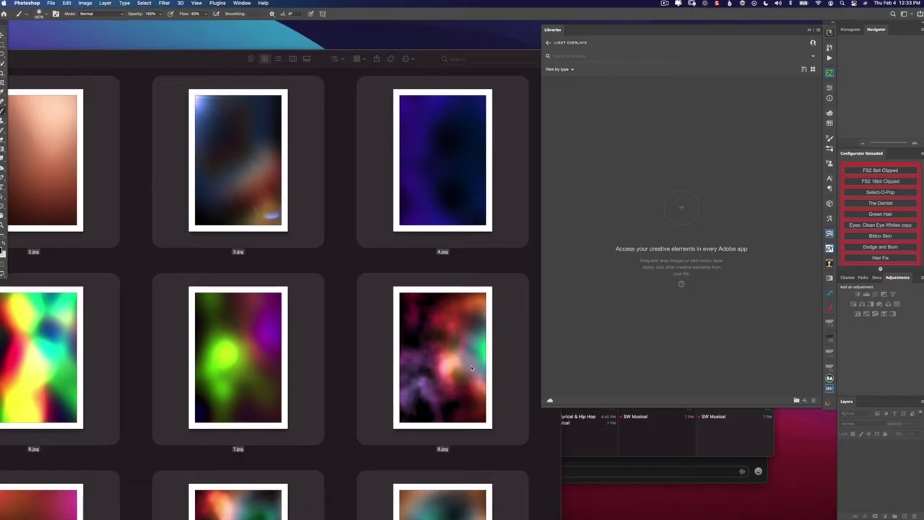
Add the thirteen overlay JPEGs from Finder to the LIGHT OVERLAYS library and view its graphics
left_click_drag(449, 156, 637, 171)
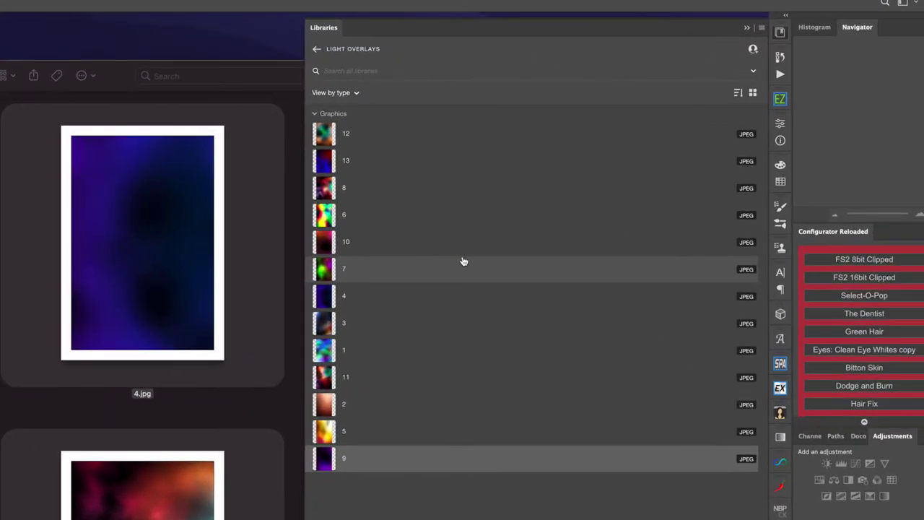
left_click(781, 33)
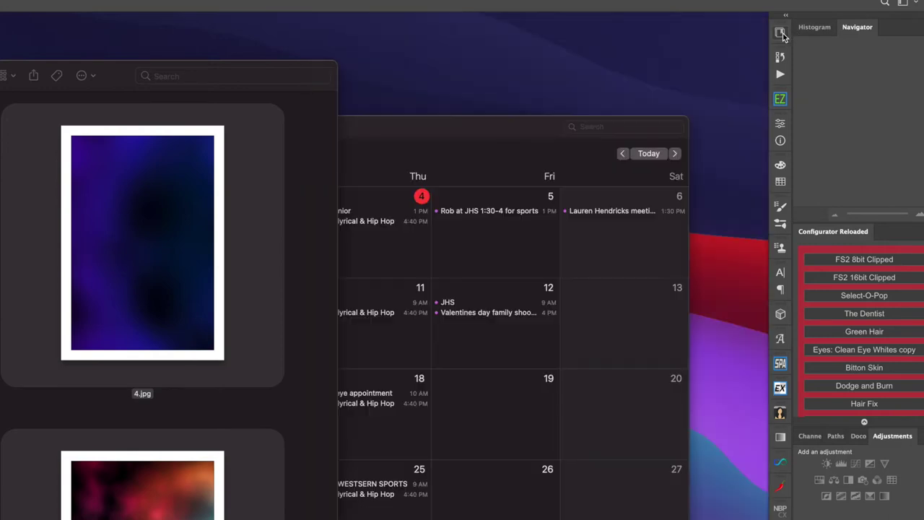
left_click(780, 33)
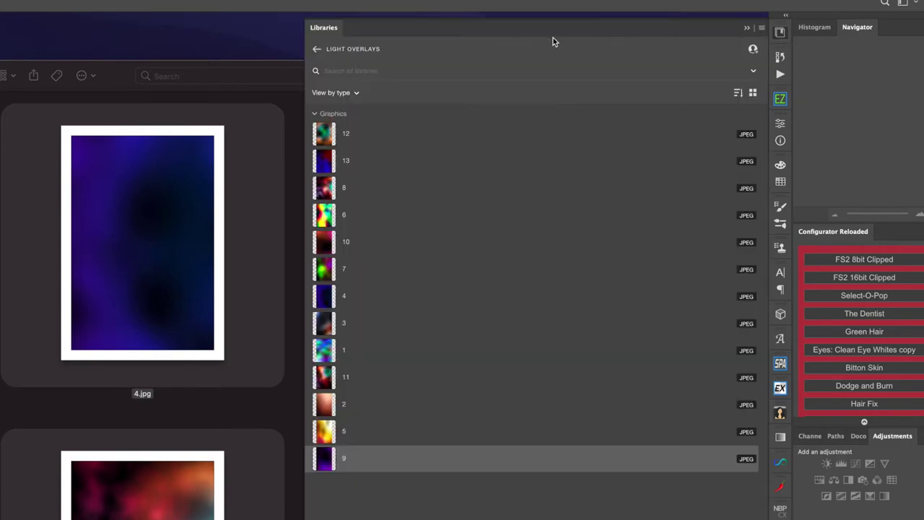
left_click(318, 50)
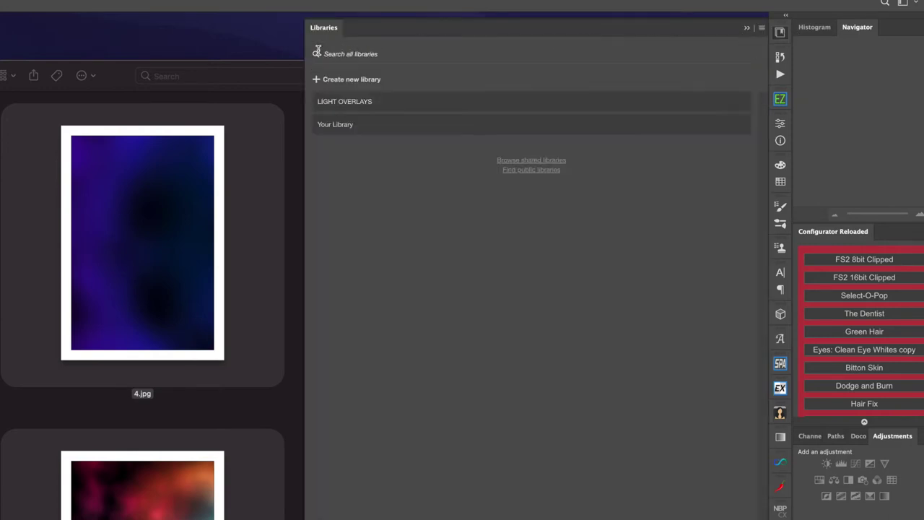
left_click(332, 103)
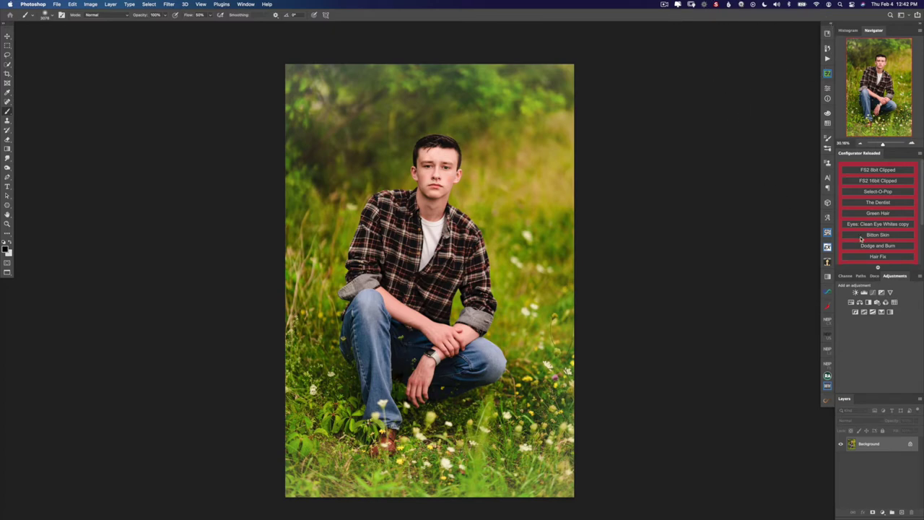
Darken the midtones with Curves, paint the subject back on its mask, and merge to one layer
left_click(859, 302)
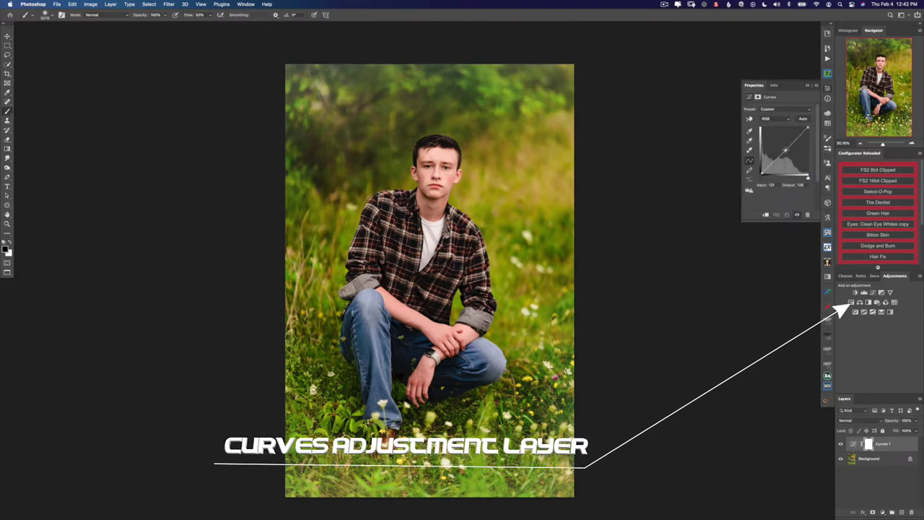
left_click_drag(785, 150, 789, 156)
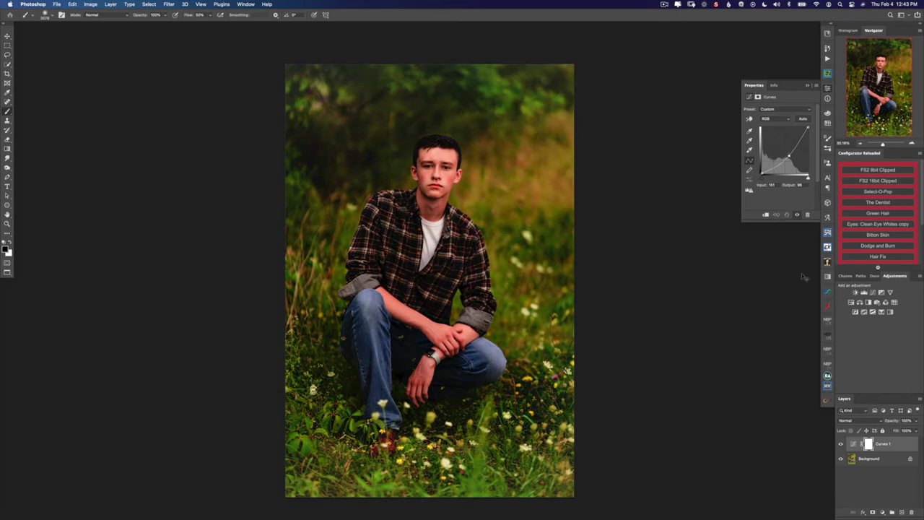
mouse_move(430, 255)
left_mouse_down()
mouse_move(444, 267)
mouse_move(440, 216)
mouse_move(422, 177)
mouse_move(382, 288)
mouse_move(433, 332)
mouse_move(433, 353)
mouse_move(411, 368)
mouse_move(401, 355)
mouse_move(405, 340)
left_mouse_up()
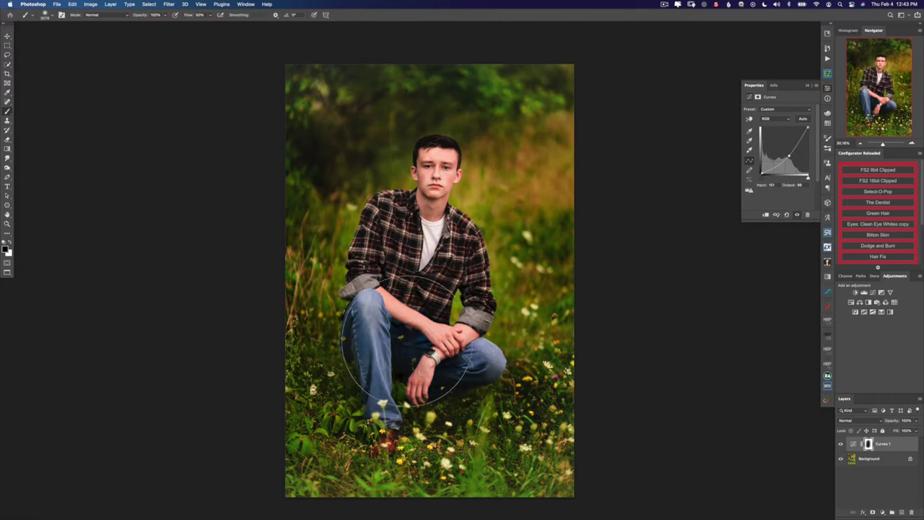
key("super+alt+shift+e")
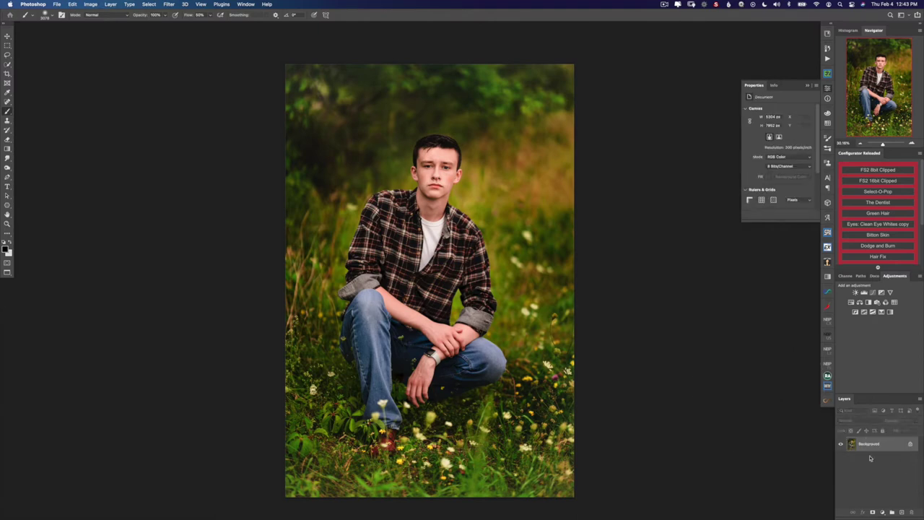
Place library graphic 2 on the portrait and scale it to cover the whole photo
left_click(828, 34)
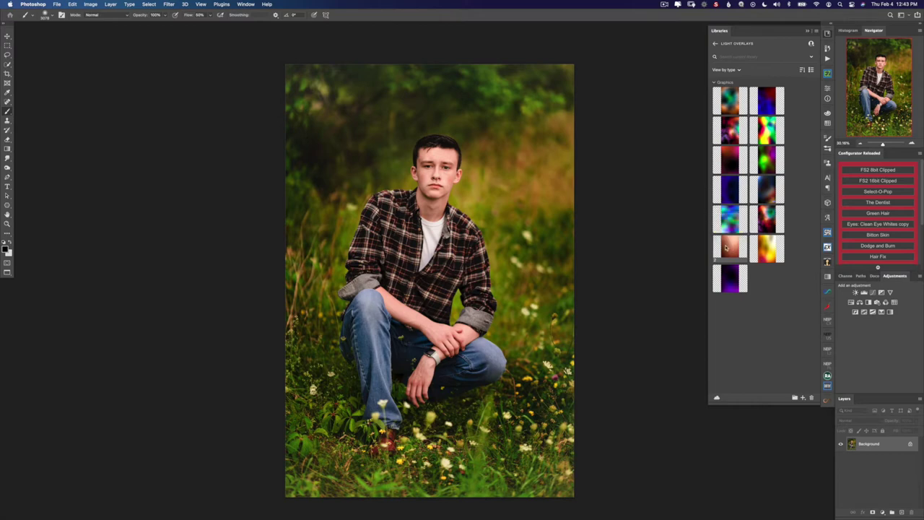
left_click_drag(729, 245, 453, 240)
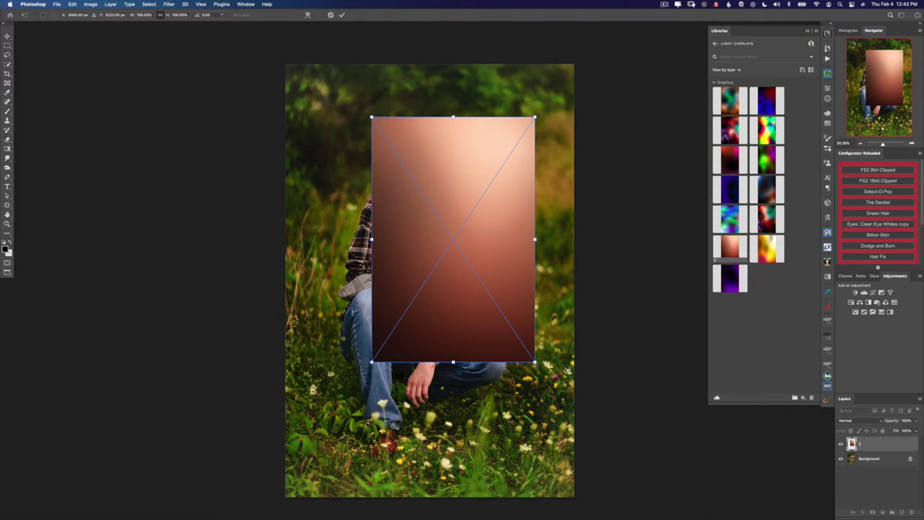
left_click_drag(489, 339, 464, 346)
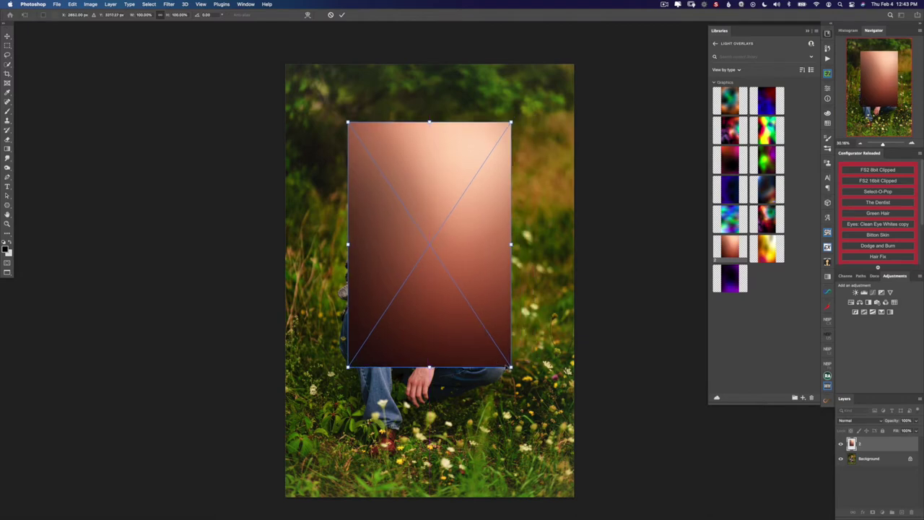
left_click_drag(510, 367, 585, 478)
left_click_drag(515, 130, 539, 165)
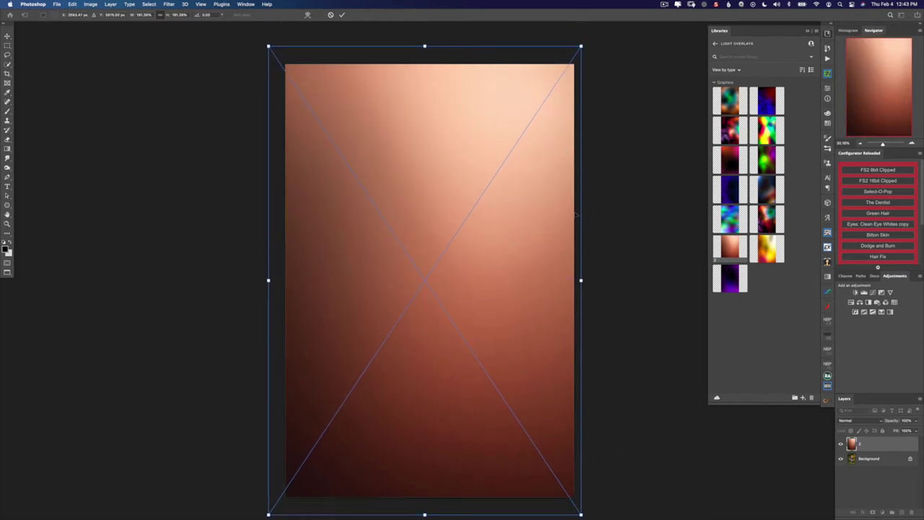
key("Return")
key("b")
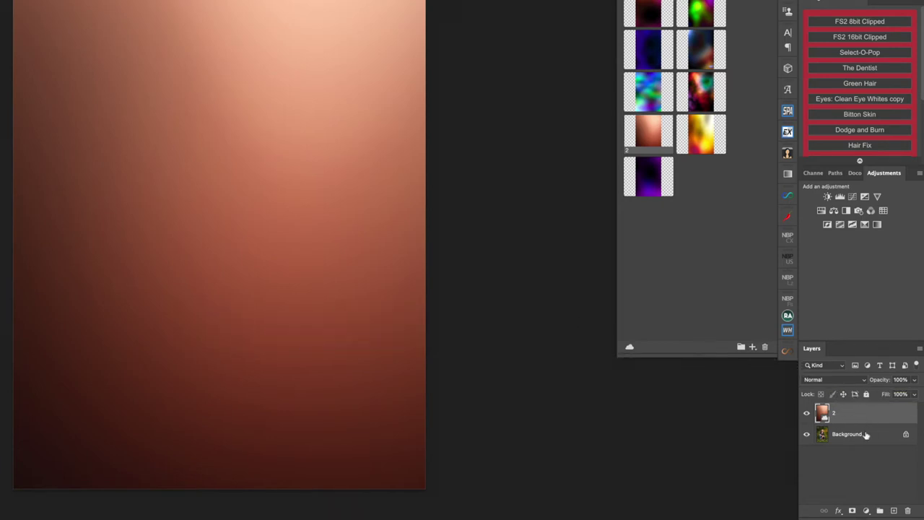
Set overlay layer 2 to Screen blend mode and lower its opacity to about 80%
left_click(846, 381)
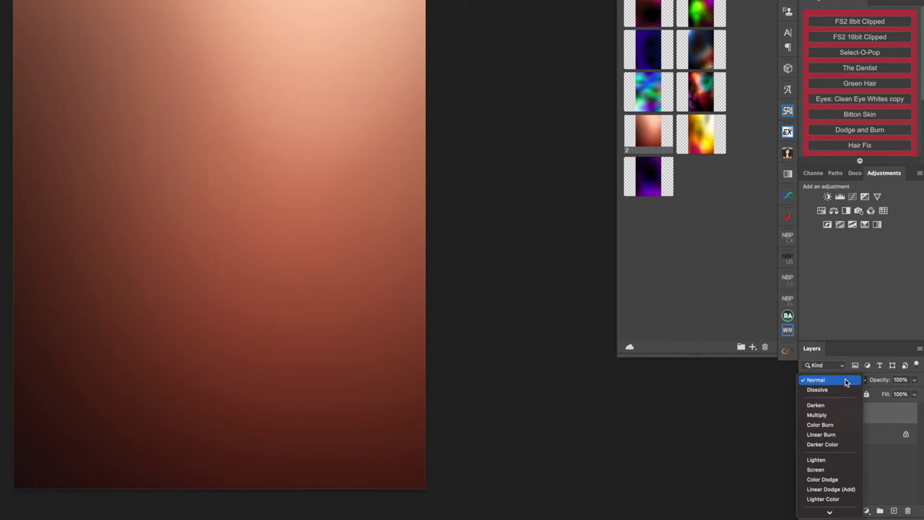
scroll(844, 375, "down", 5)
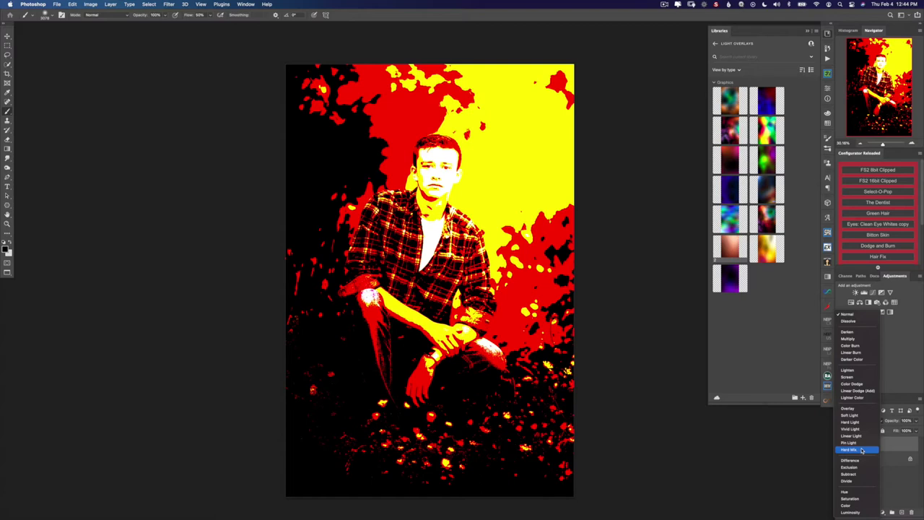
left_click(856, 377)
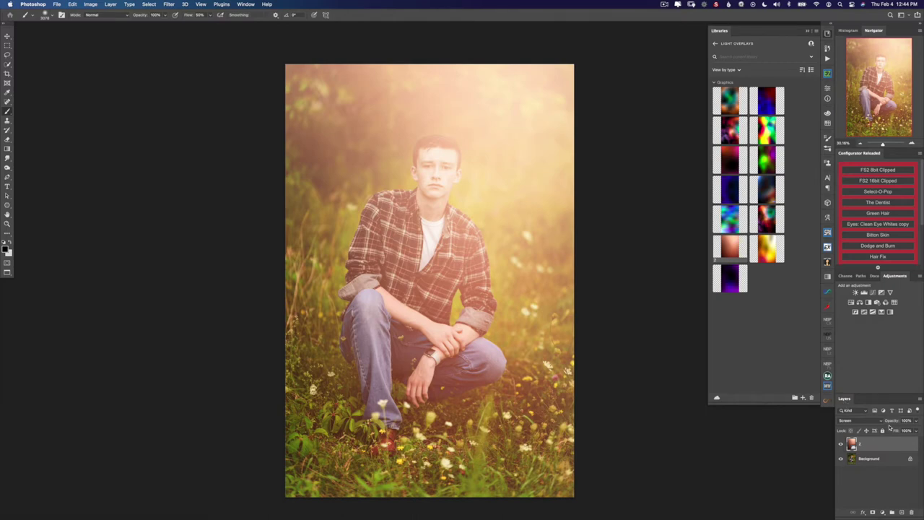
left_click_drag(888, 423, 904, 420)
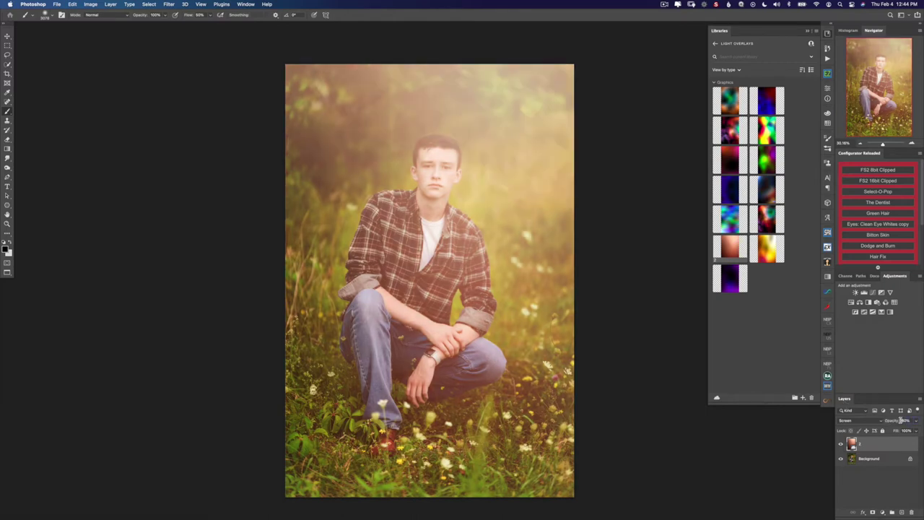
left_click(901, 420)
Select the subject, invert the selection, and add a mask to layer 2 excluding the boy
left_click(878, 459)
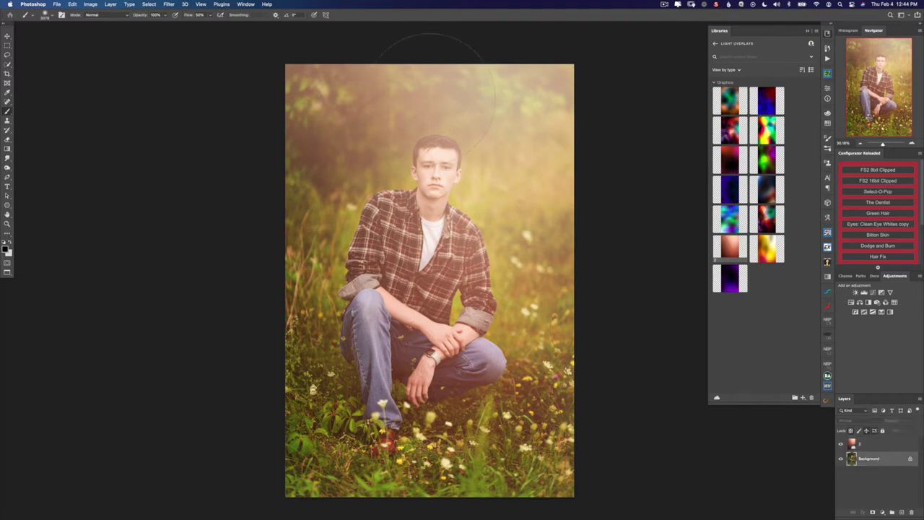
left_click(147, 4)
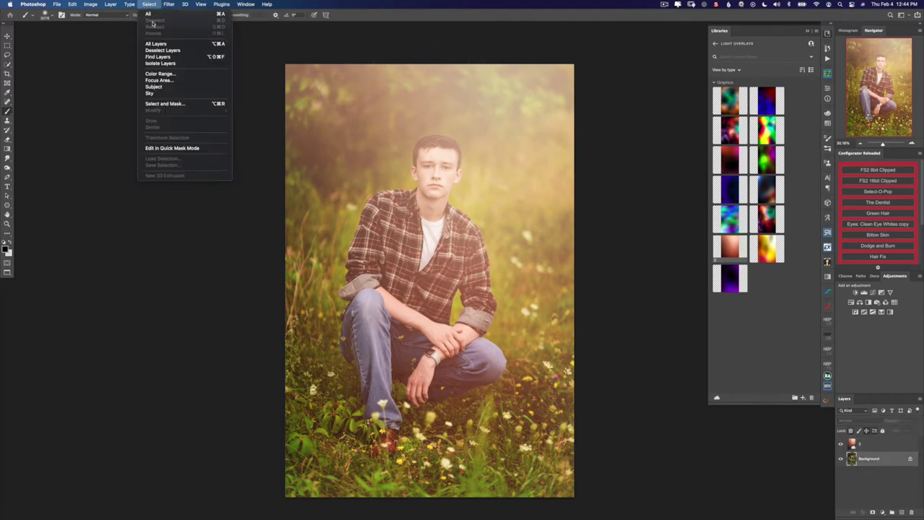
left_click(169, 86)
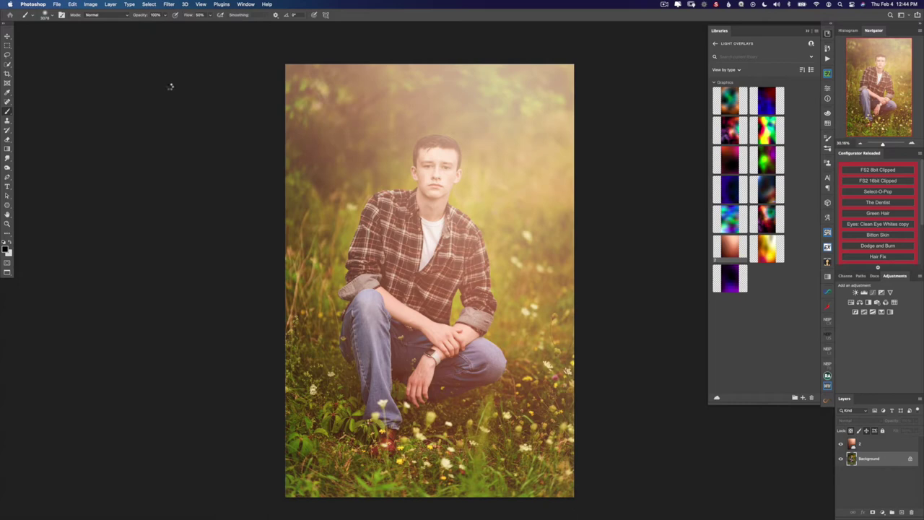
left_click(873, 444)
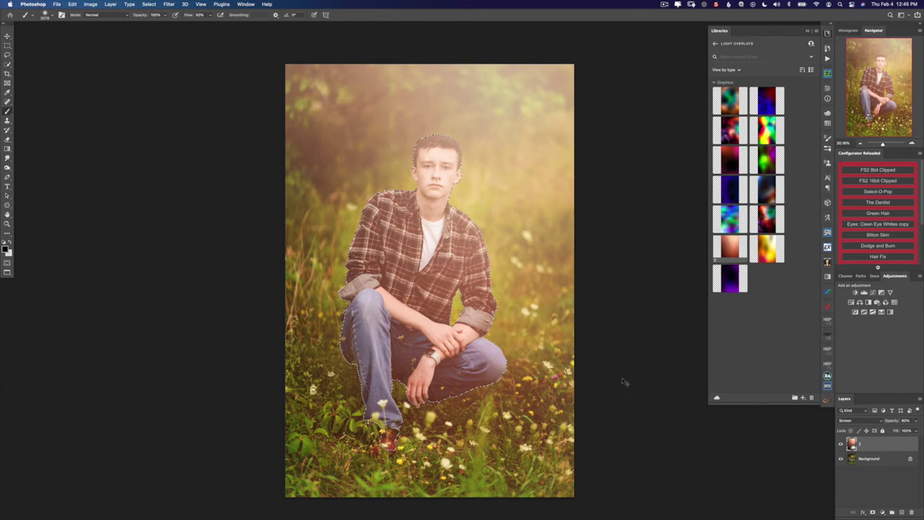
key("super+shift+i")
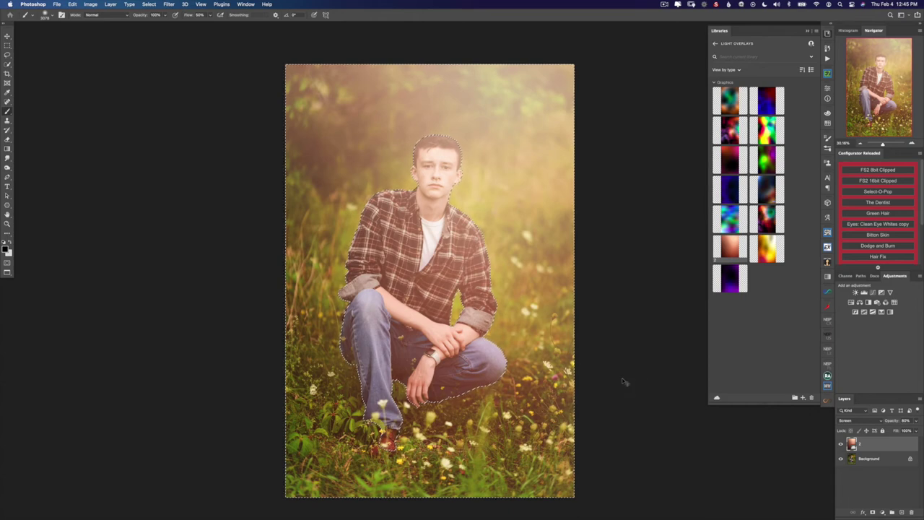
left_click(872, 512)
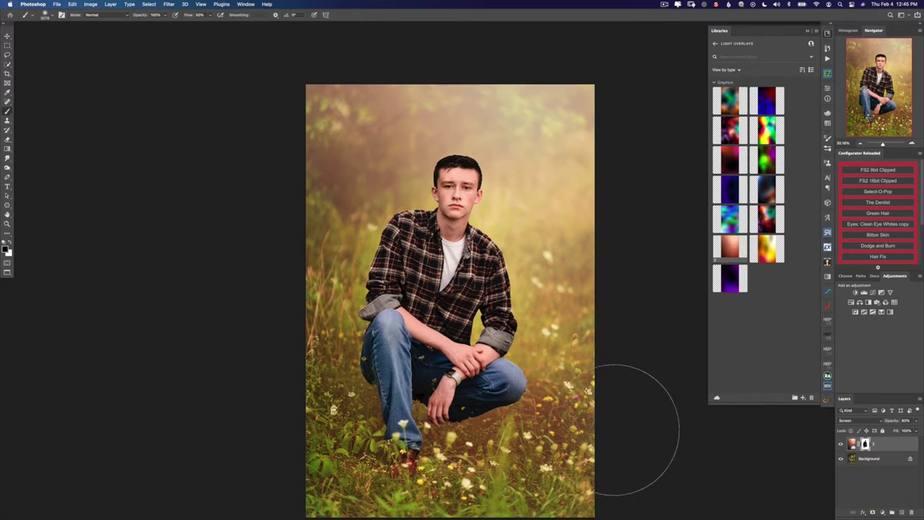
Paint white on the mask over the jeans and lower the glow opacity to 30%
scroll(640, 423, "down", 1)
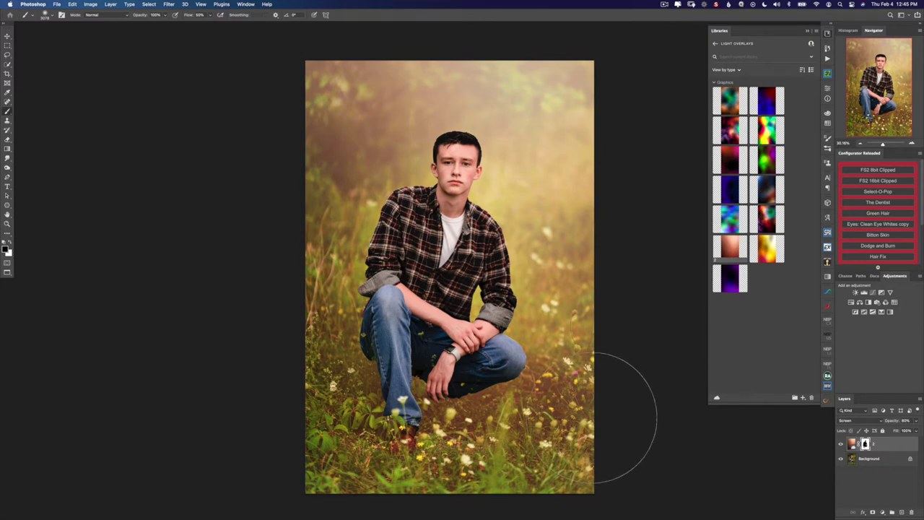
key("x")
mouse_move(408, 368)
left_mouse_down()
mouse_move(361, 339)
mouse_move(490, 382)
mouse_move(433, 343)
mouse_move(359, 319)
mouse_move(337, 299)
mouse_move(433, 289)
mouse_move(498, 303)
mouse_move(490, 289)
mouse_move(397, 260)
mouse_move(365, 357)
left_mouse_up()
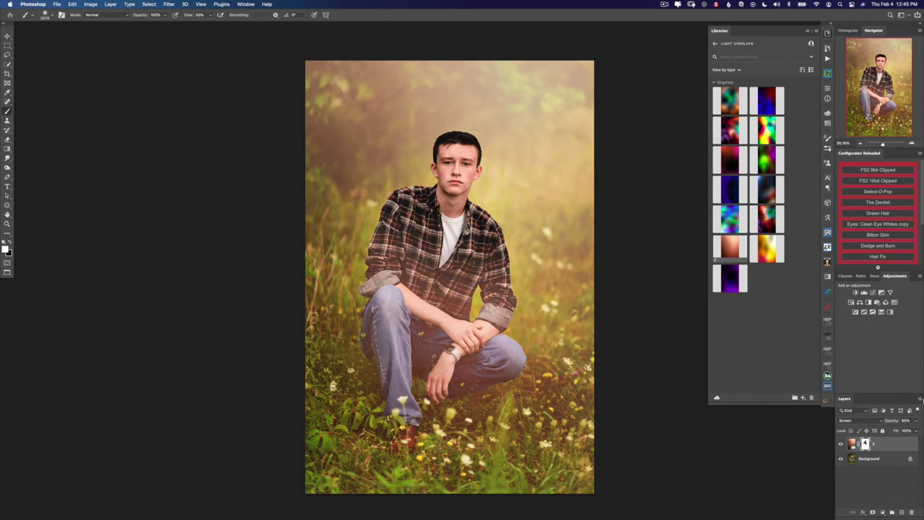
left_click_drag(895, 423, 874, 424)
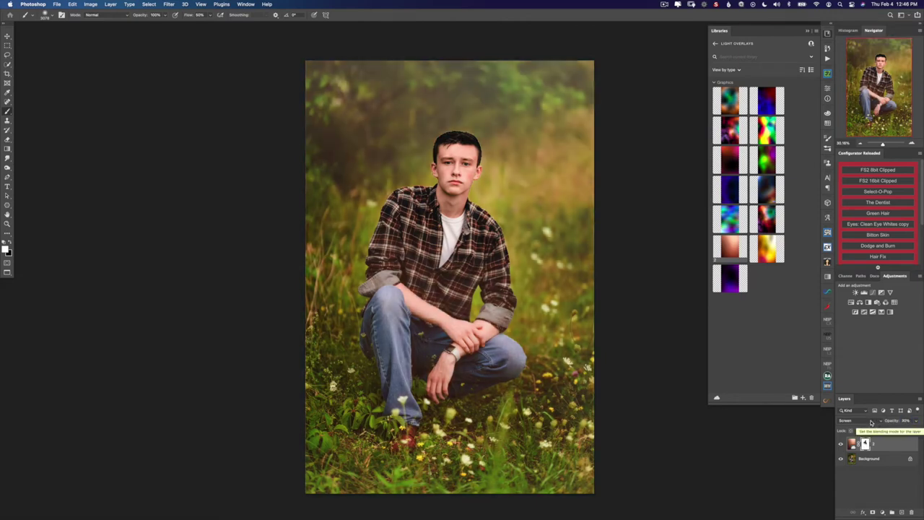
Toggle the glow layer's visibility several times to compare against the original
left_click(840, 446)
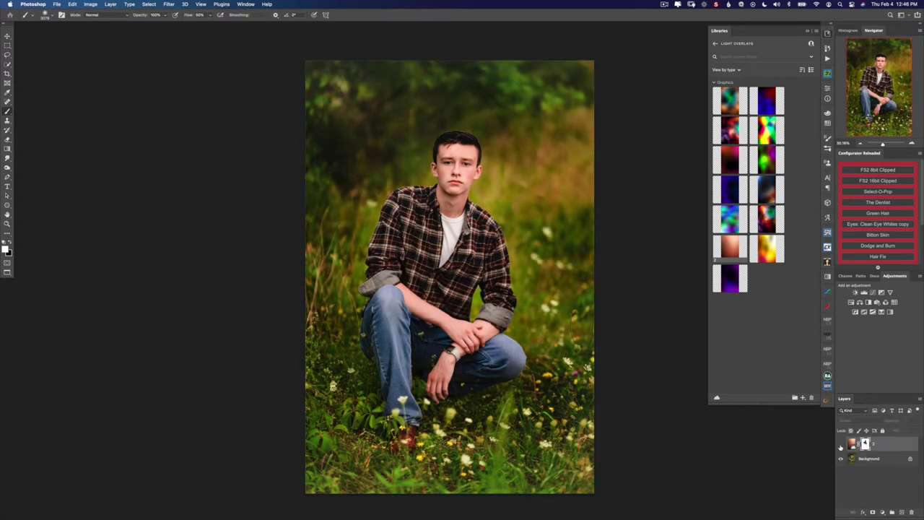
left_click(840, 446)
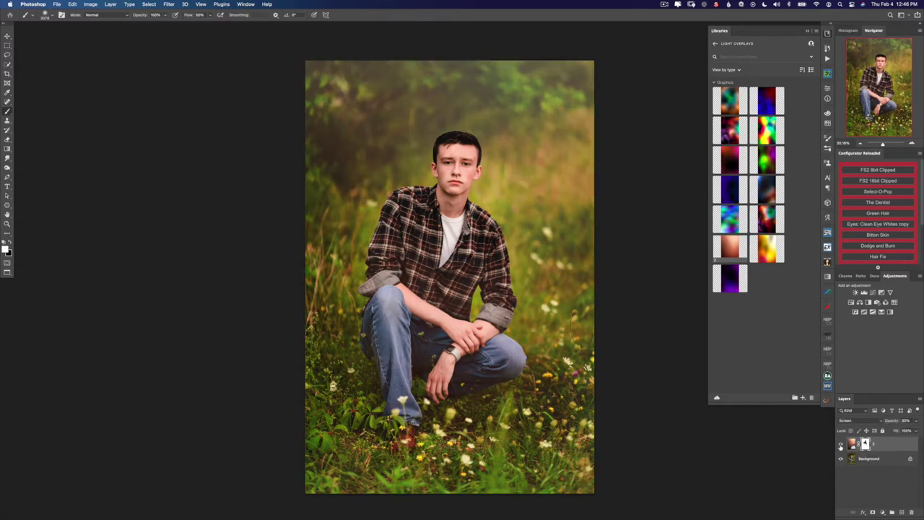
left_click(840, 446)
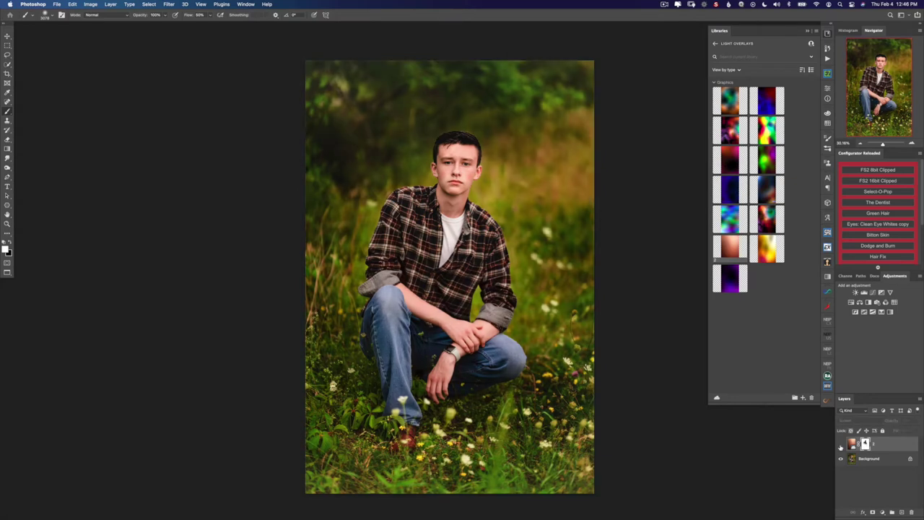
left_click(840, 446)
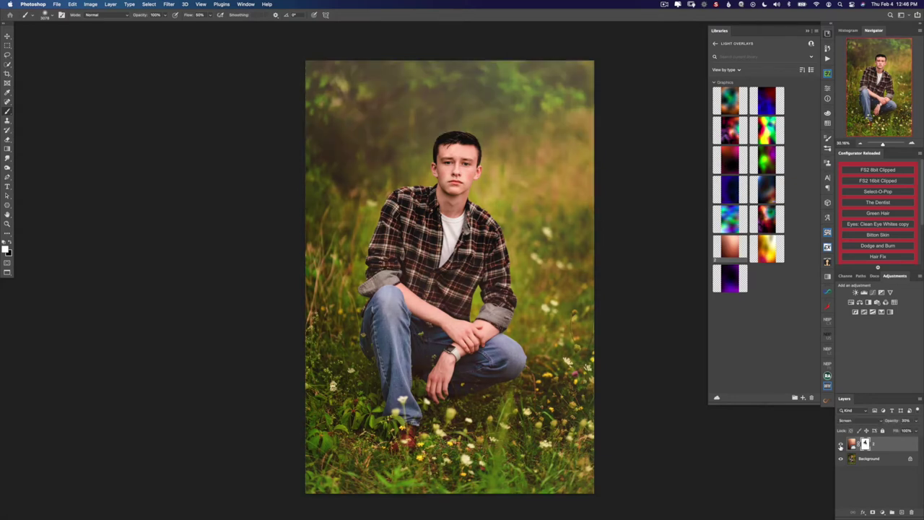
left_click(840, 446)
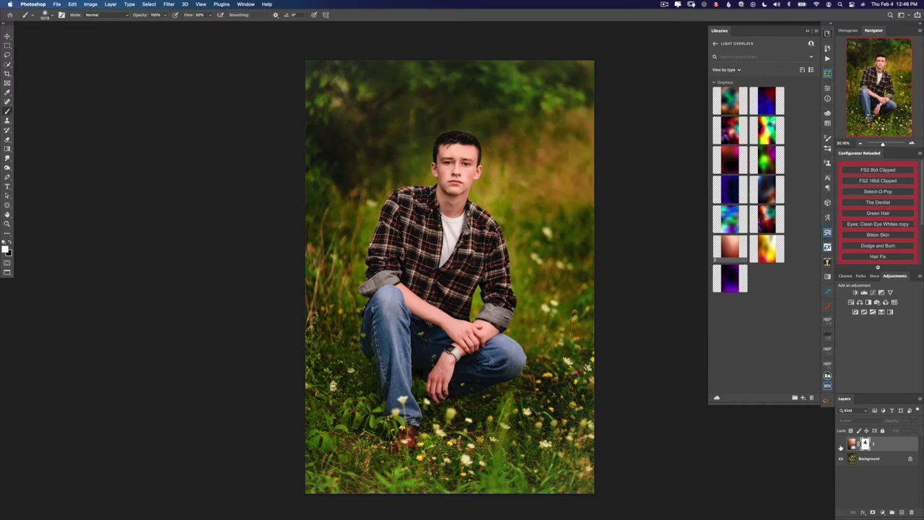
left_click(840, 446)
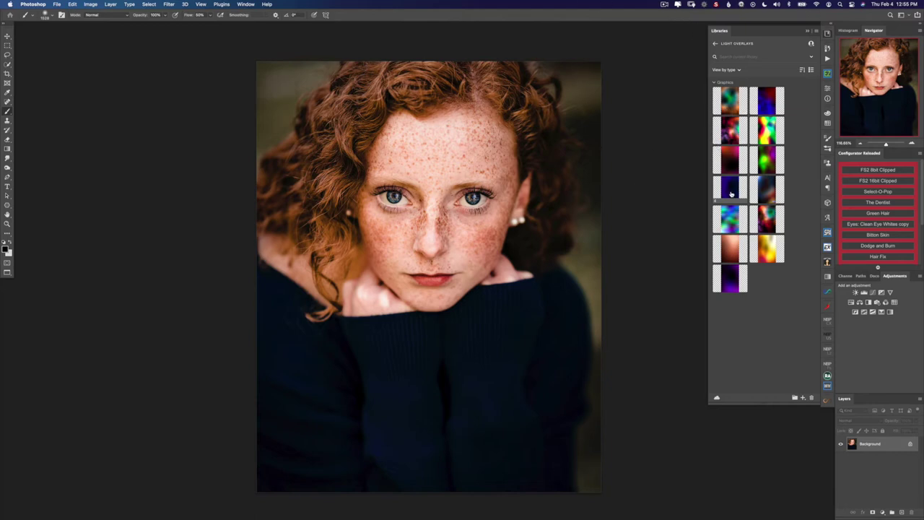
Place the dark purple overlay on the freckled portrait and scale it to cover the image
left_click_drag(731, 194, 454, 233)
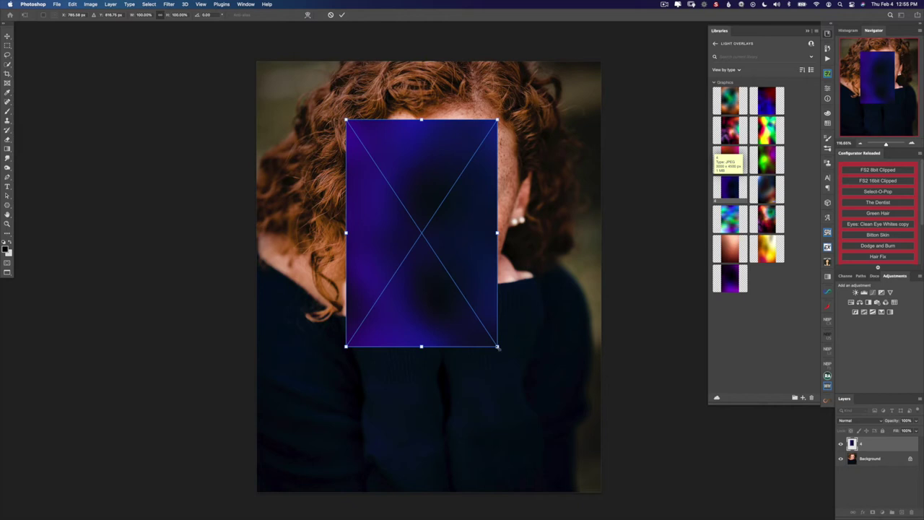
left_click_drag(498, 347, 608, 511)
left_click_drag(478, 247, 482, 274)
key("Return")
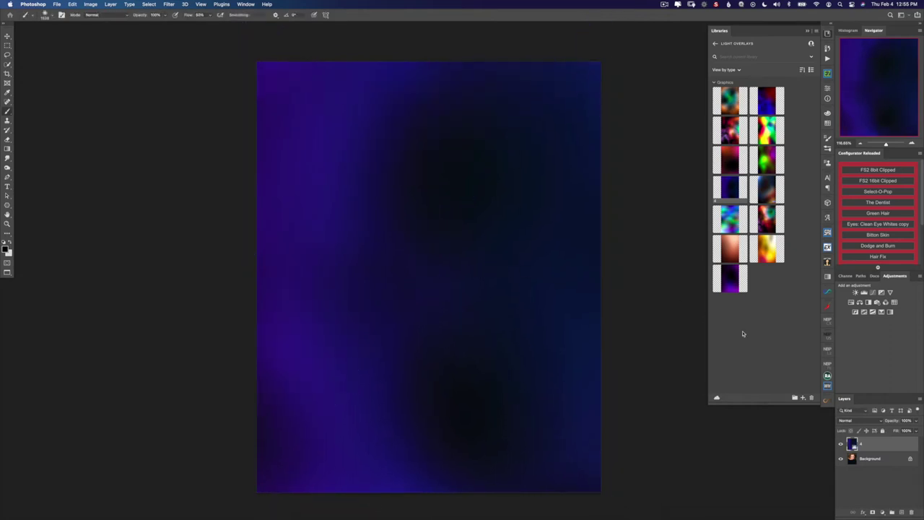
Blend the purple overlay in Screen at lower opacity, masking it off the hair and head
left_click(856, 422)
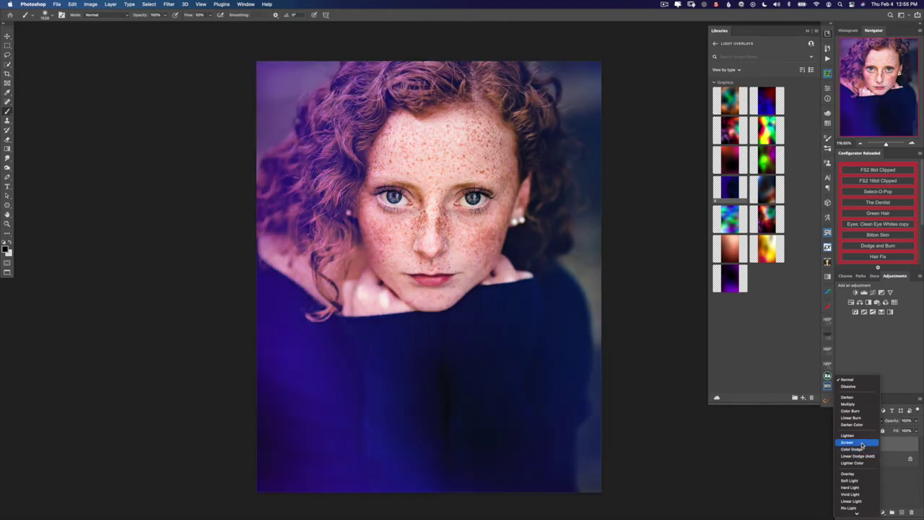
left_click(861, 443)
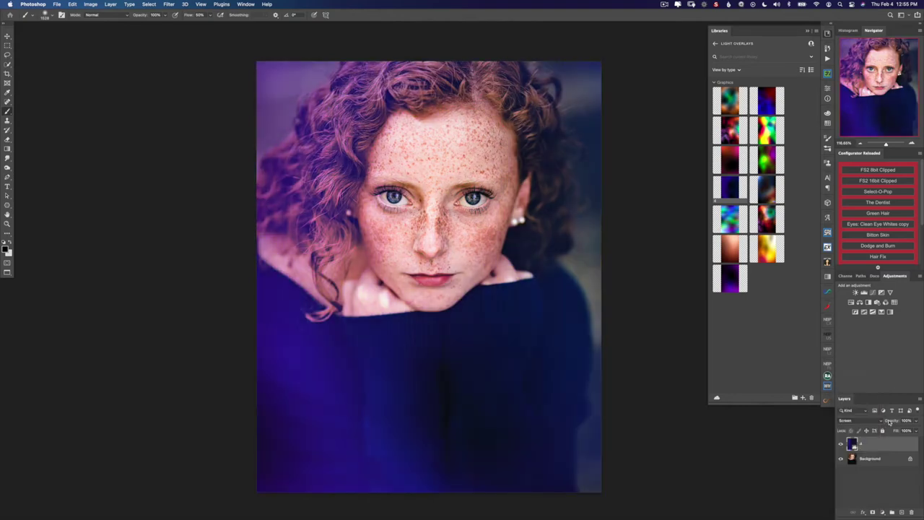
left_click_drag(892, 422, 891, 422)
left_click(871, 512)
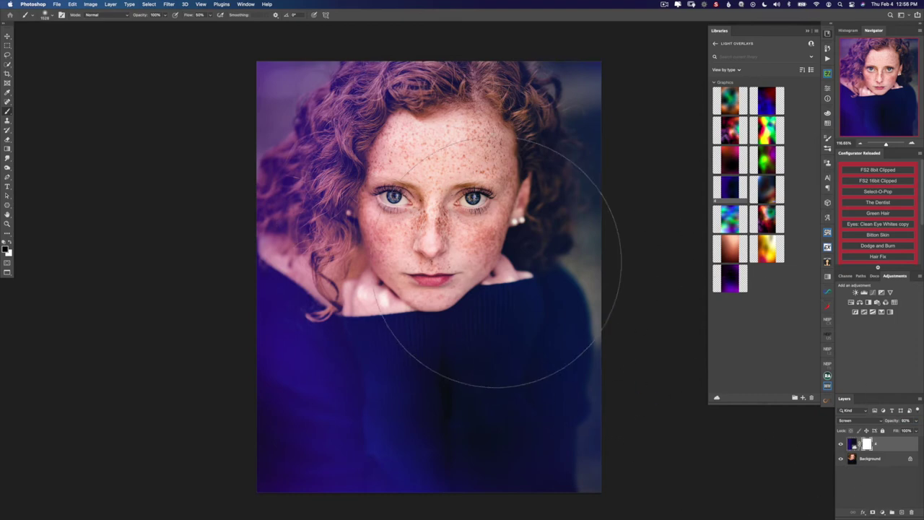
mouse_move(440, 189)
left_mouse_down()
mouse_move(388, 195)
mouse_move(433, 177)
mouse_move(346, 123)
mouse_move(303, 188)
mouse_move(505, 174)
left_mouse_up()
mouse_move(451, 202)
left_mouse_down()
mouse_move(498, 158)
mouse_move(465, 199)
mouse_move(464, 247)
mouse_move(484, 265)
mouse_move(470, 270)
mouse_move(477, 275)
left_mouse_up()
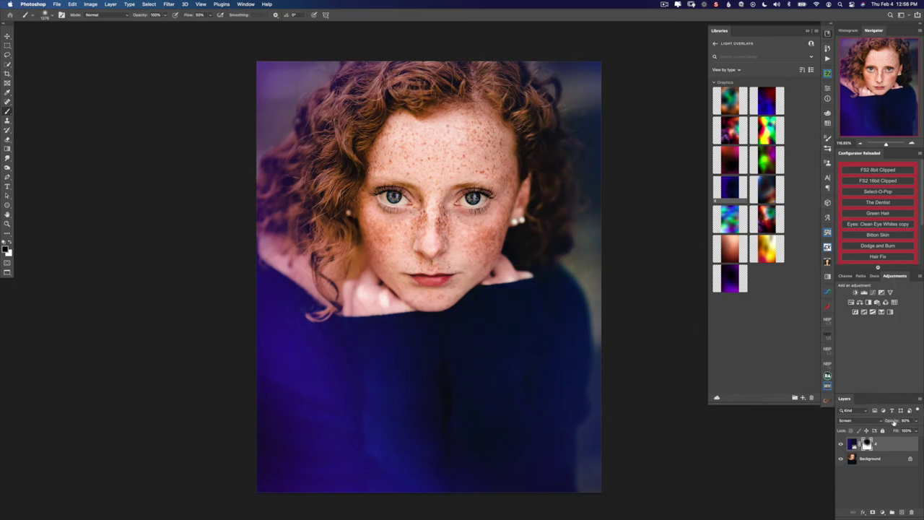
left_click_drag(893, 422, 894, 424)
Delete the purple overlay and place a blue-and-red overlay scaled over the whole portrait
key("Delete")
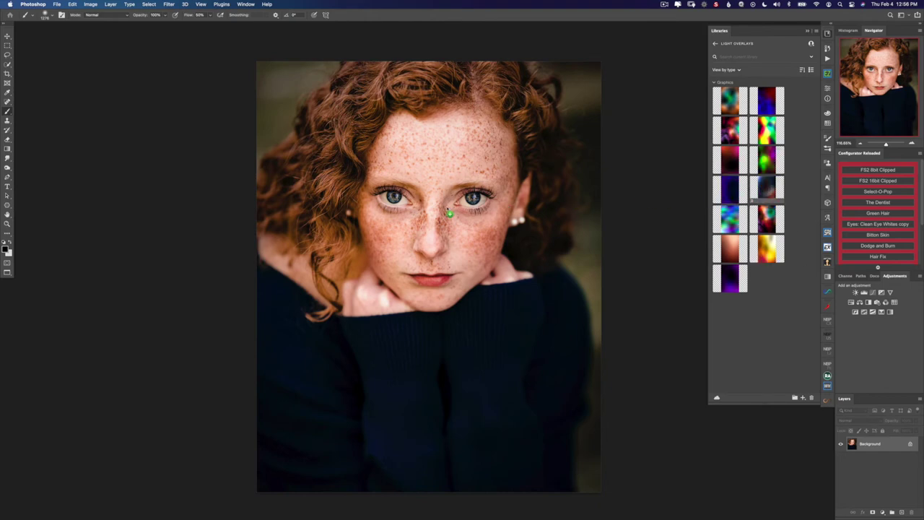
left_click_drag(450, 211, 430, 221)
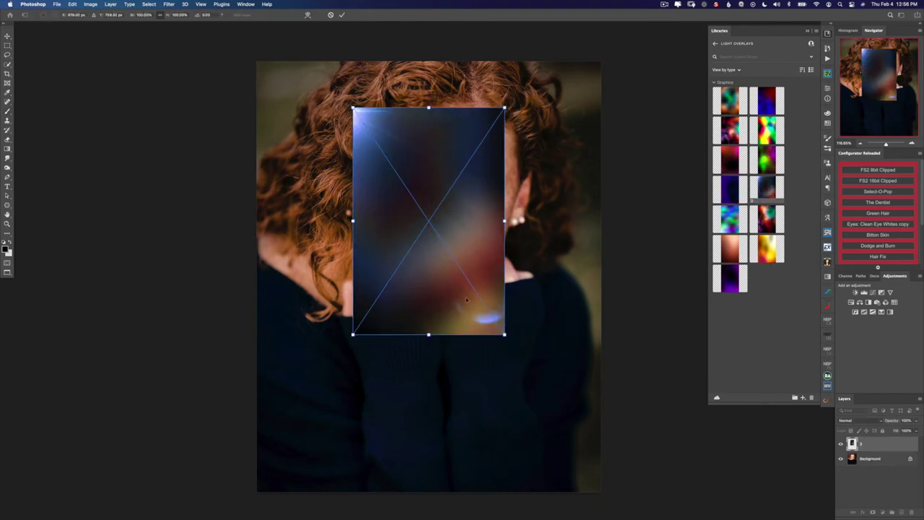
left_click_drag(505, 335, 615, 390)
left_click_drag(520, 263, 521, 311)
left_click_drag(528, 234, 532, 247)
key("Return")
key("b")
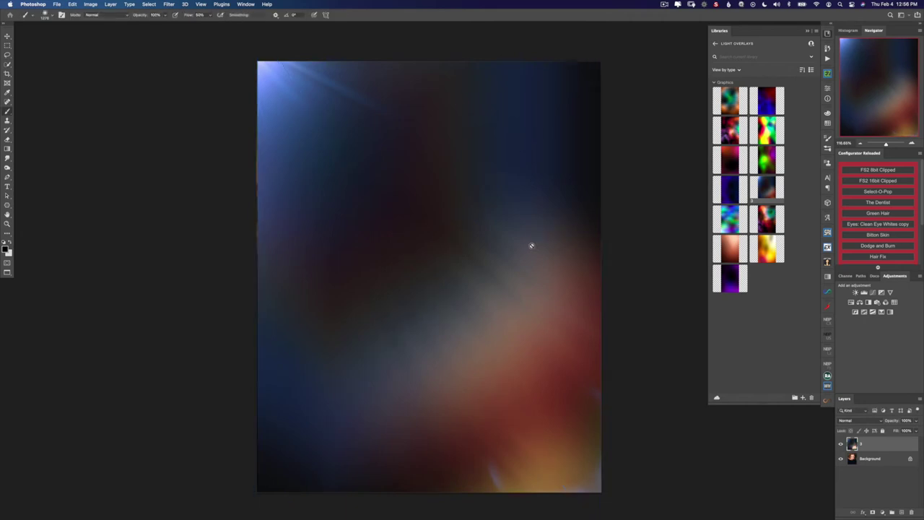
Browse the new overlay's blend modes, previewing options like Soft Light and Hard Mix
left_click(846, 420)
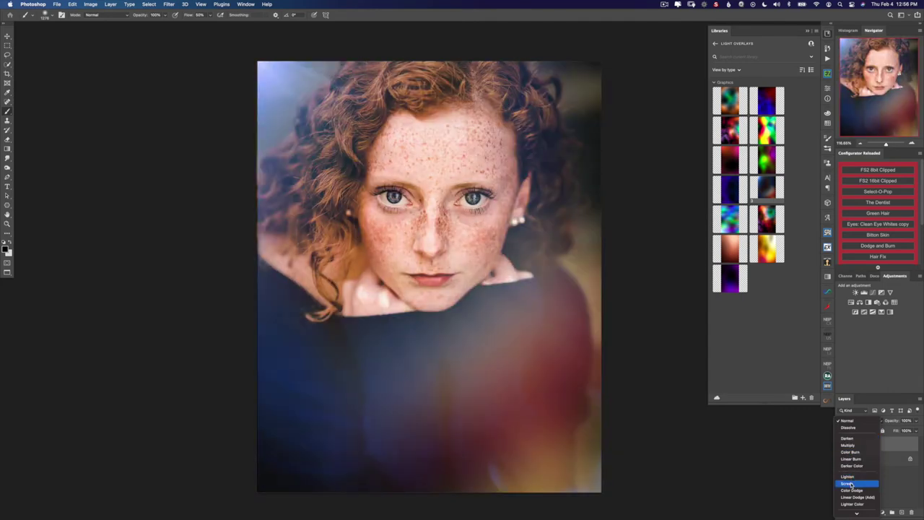
scroll(850, 483, "down", 2)
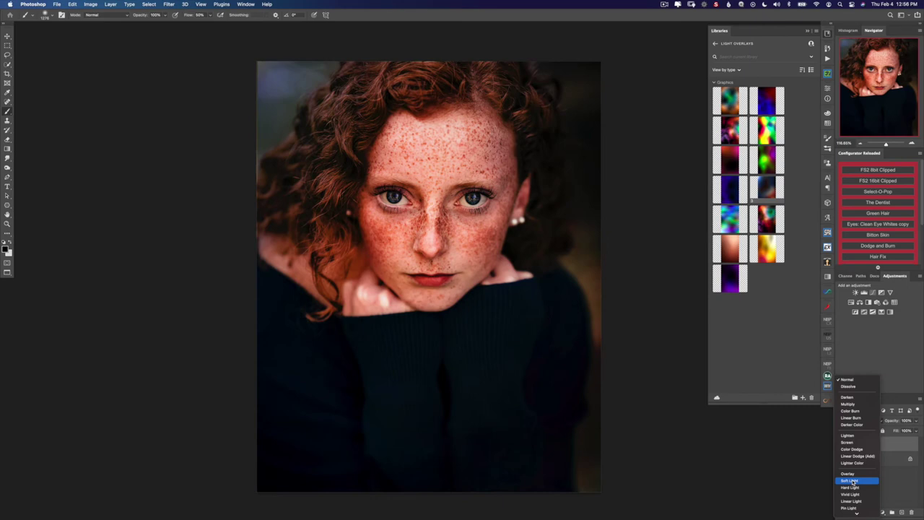
scroll(851, 484, "down", 2)
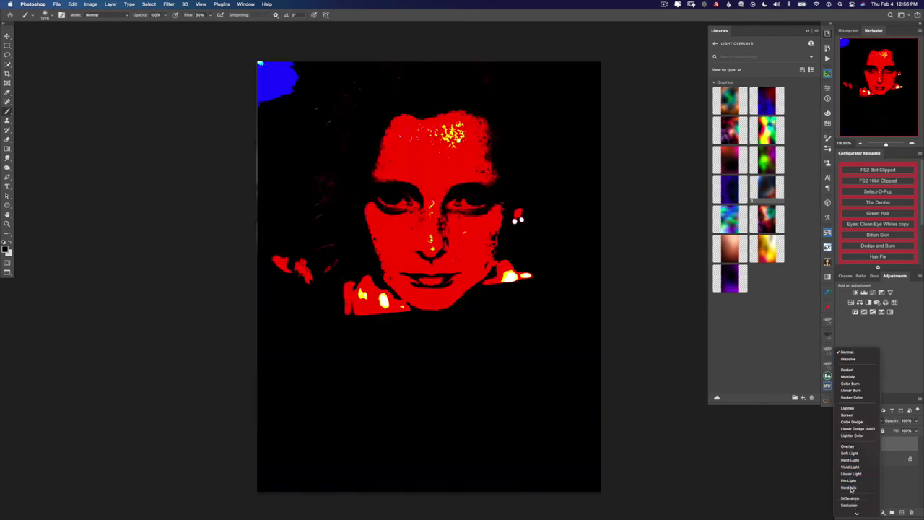
Blend the redhead's overlay in Screen mode, mask it off the sweater, and set 80% opacity
left_click(850, 417)
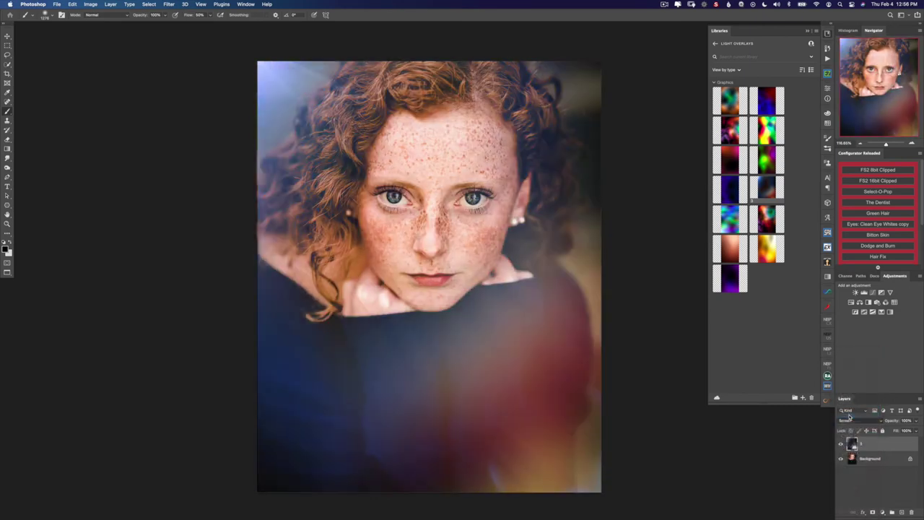
left_click(872, 511)
mouse_move(505, 296)
left_mouse_down()
mouse_move(405, 325)
mouse_move(433, 318)
left_mouse_up()
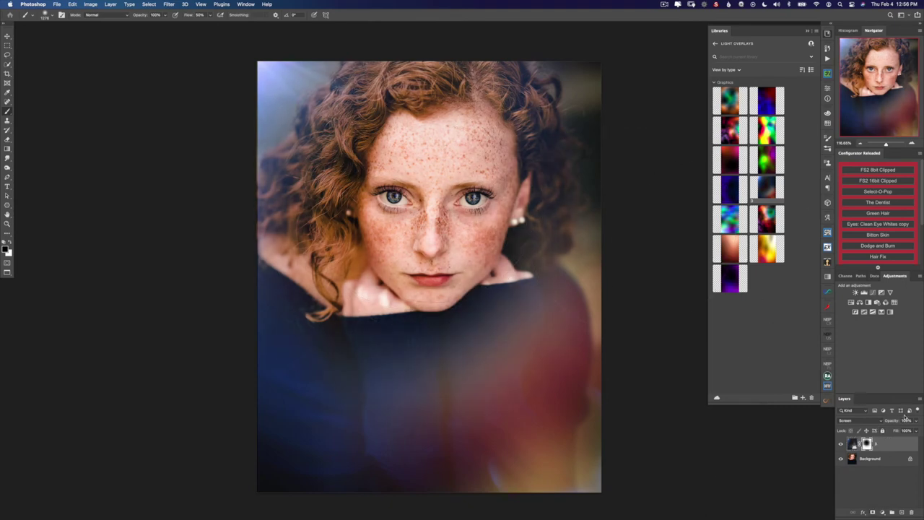
left_click_drag(892, 422, 893, 422)
key("Return")
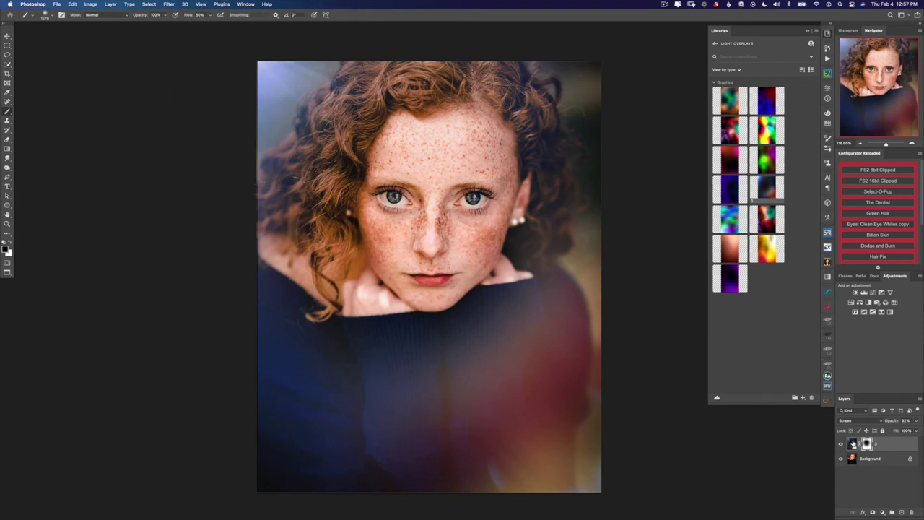
Open the Gaussian Blur filter settings from the Filter > Blur menu
left_click(169, 3)
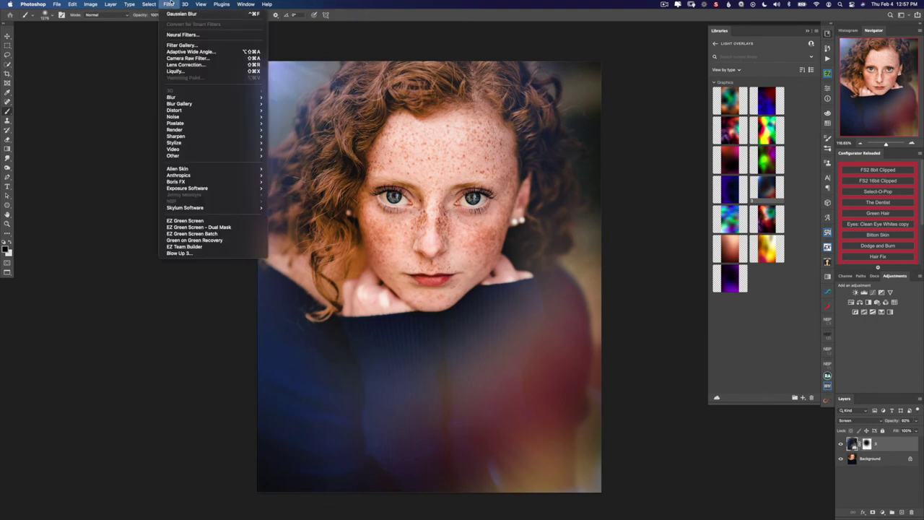
mouse_move(197, 98)
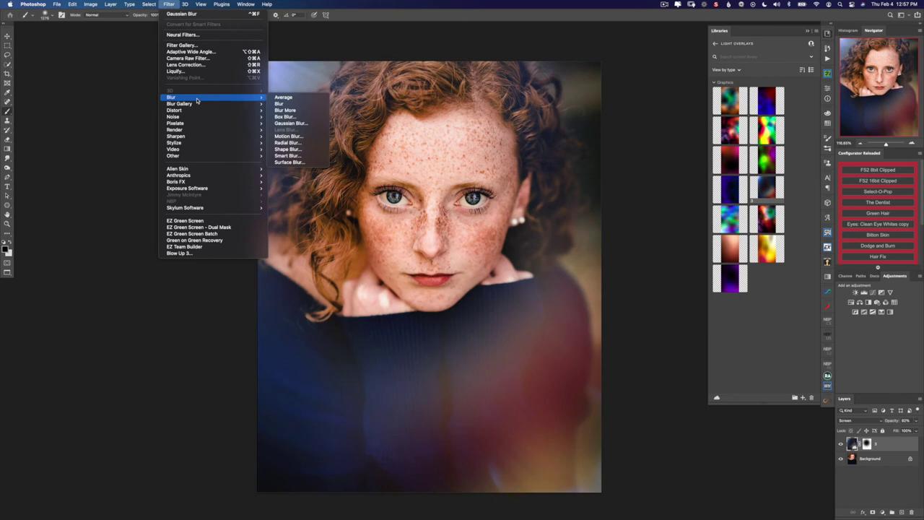
left_click(289, 123)
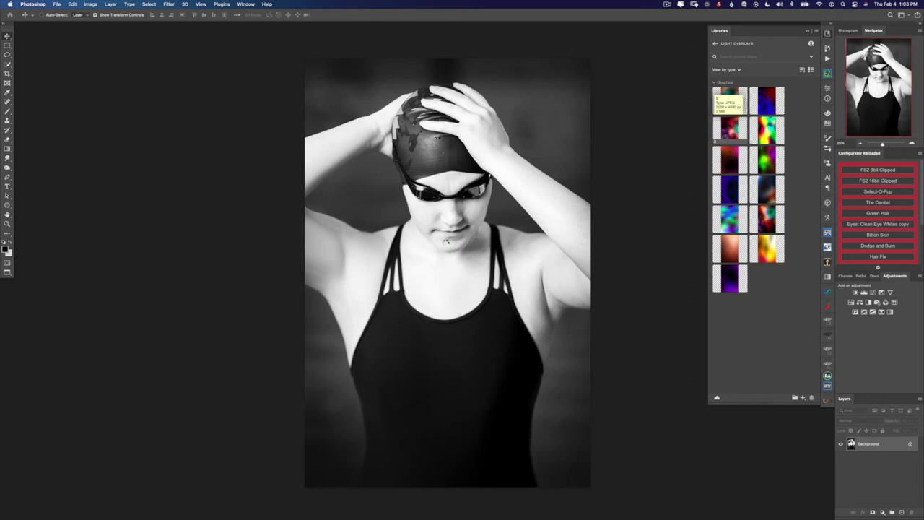
Place a cloud light overlay enlarged to cover the swimmer photo, and browse the blend modes
left_click_drag(471, 267, 509, 290)
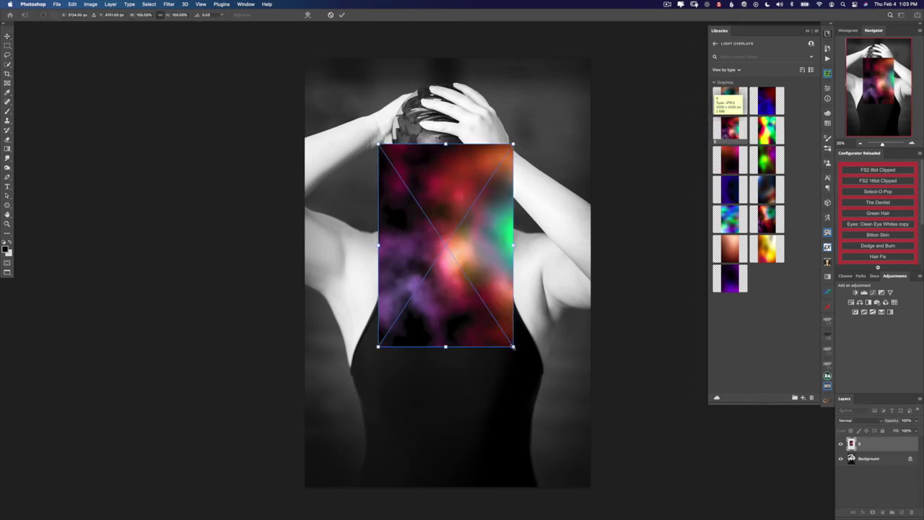
left_click_drag(514, 347, 553, 373)
key("Return")
left_click(851, 420)
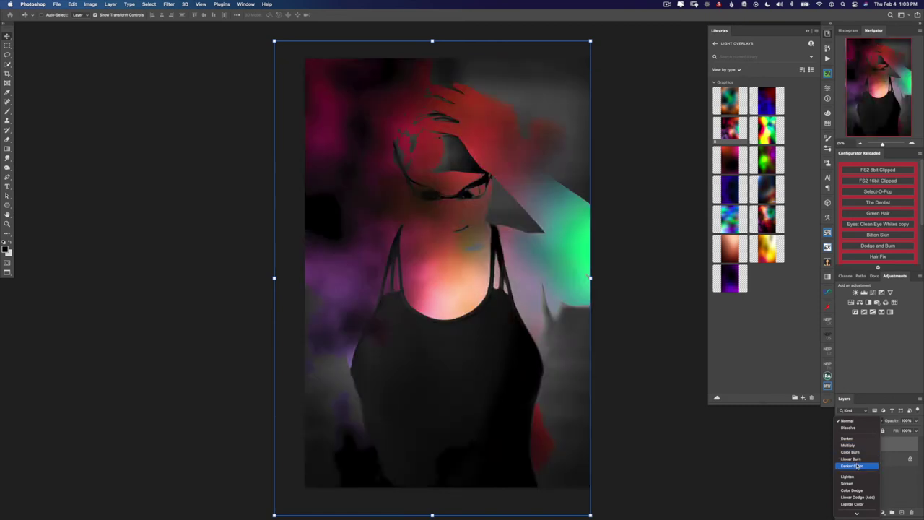
scroll(857, 465, "down", 2)
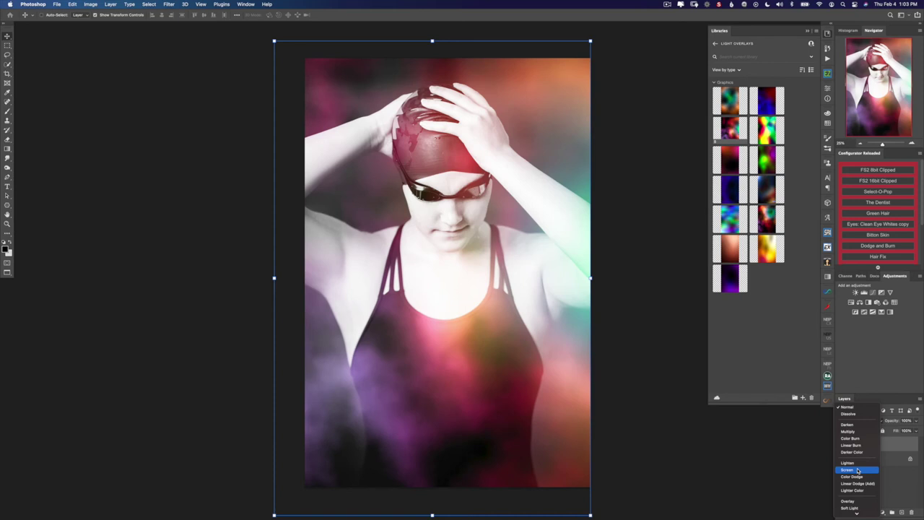
scroll(857, 471, "down", 4)
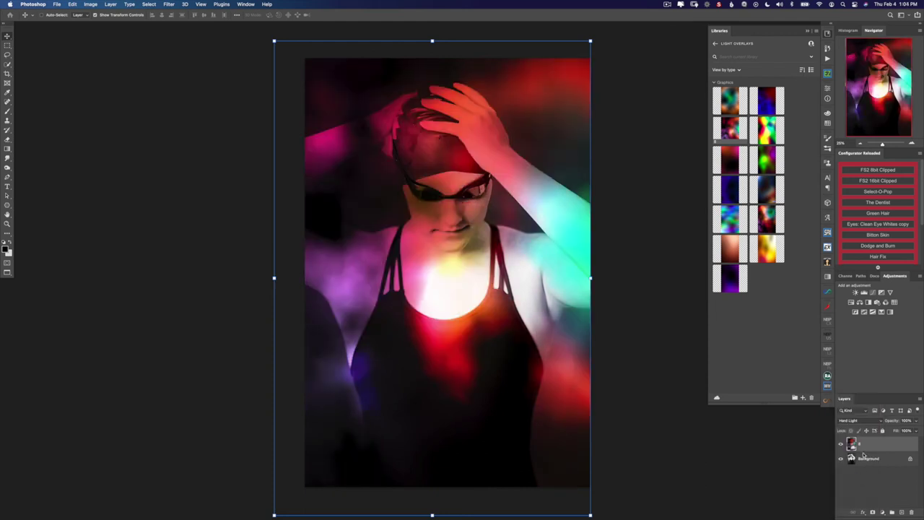
Blend the cloud overlay in Hard Light at about 72% opacity and reposition it over the swimmer
left_click(857, 489)
left_click_drag(895, 424, 889, 424)
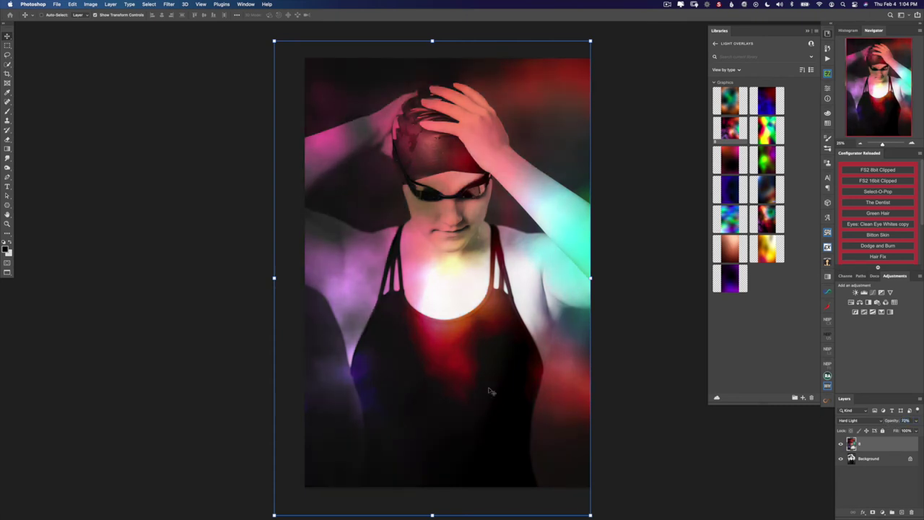
left_click_drag(488, 387, 480, 370)
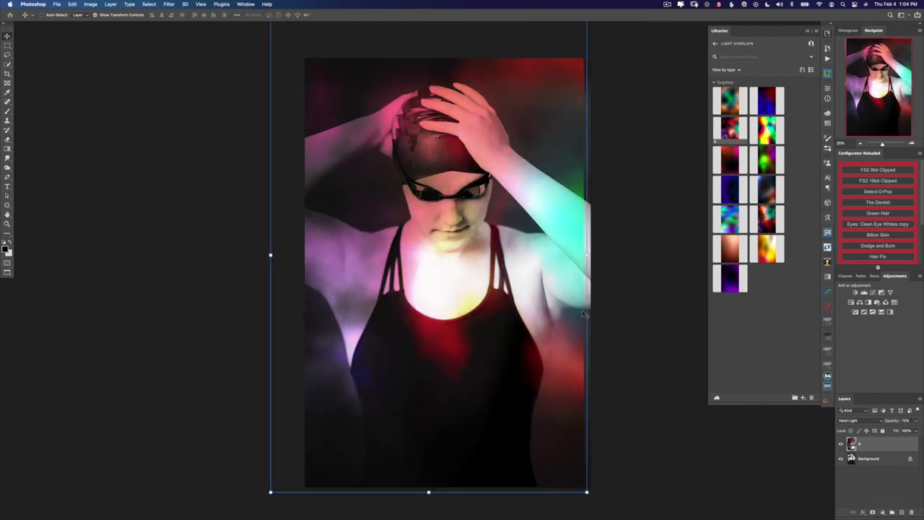
Stretch the overlay wider and shift it left, then delete the cloud overlay layer
left_click_drag(586, 254, 674, 253)
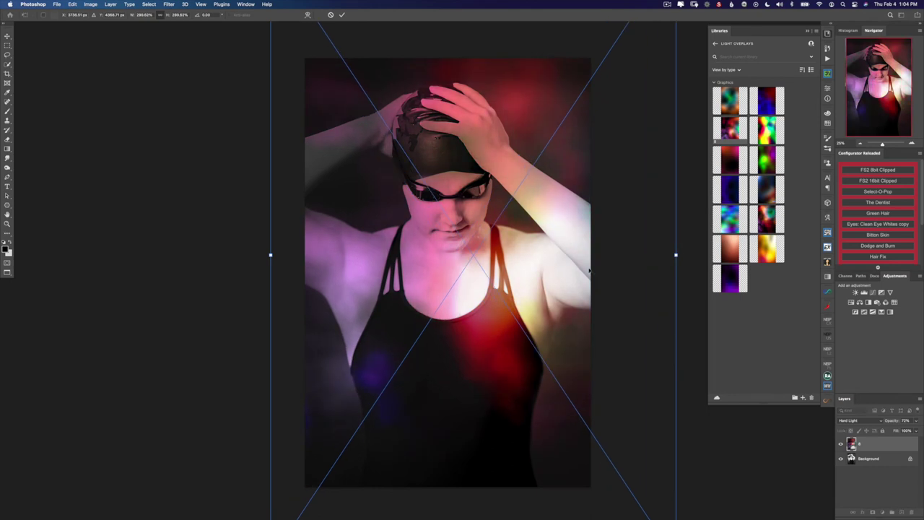
mouse_move(559, 283)
left_mouse_down()
mouse_move(507, 290)
mouse_move(505, 329)
mouse_move(531, 341)
mouse_move(535, 310)
mouse_move(512, 318)
mouse_move(507, 345)
mouse_move(533, 361)
mouse_move(513, 332)
mouse_move(543, 291)
left_mouse_up()
key("Return")
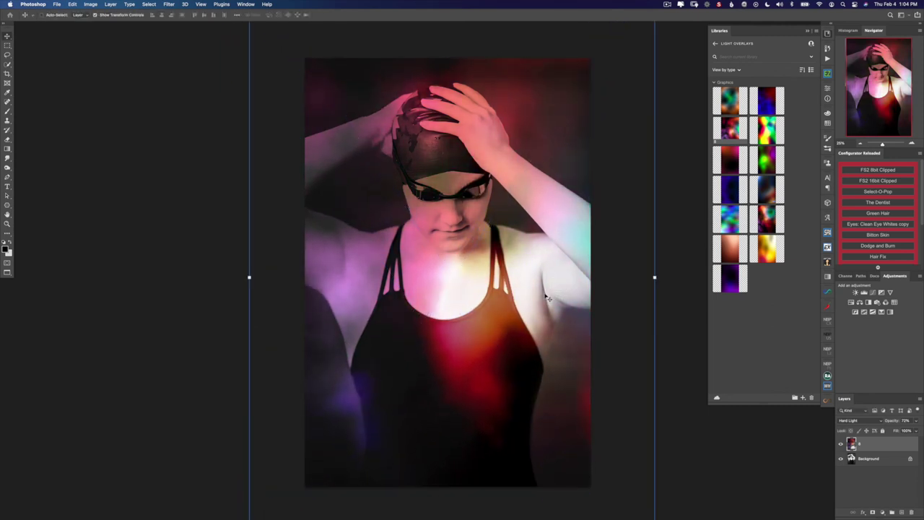
key("Delete")
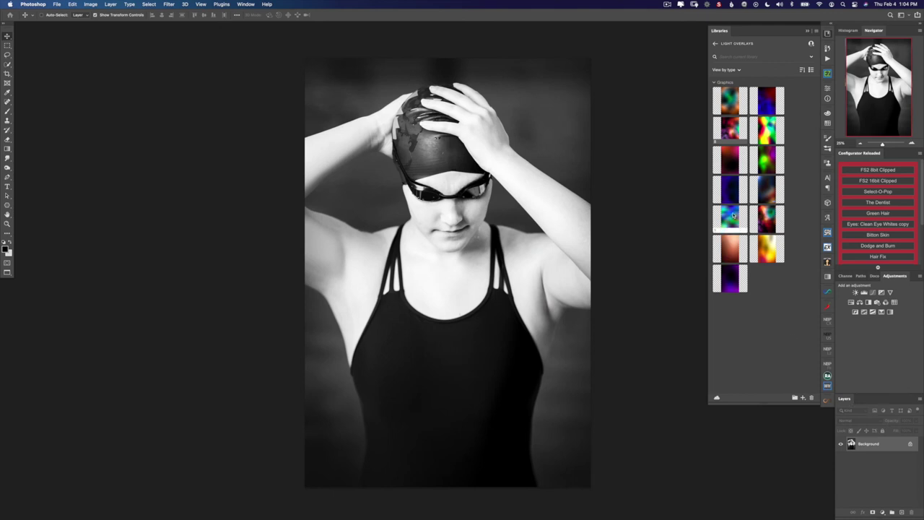
Add a blue-green light overlay scaled to fill the swimmer photo, in Screen mode at about 77% opacity
left_click_drag(732, 216, 440, 252)
left_click_drag(500, 347, 598, 493)
key("Return")
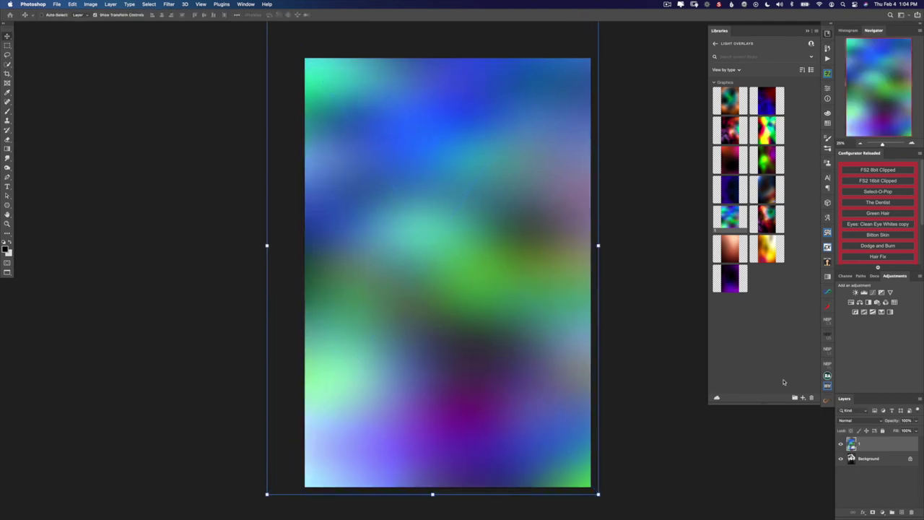
left_click(850, 421)
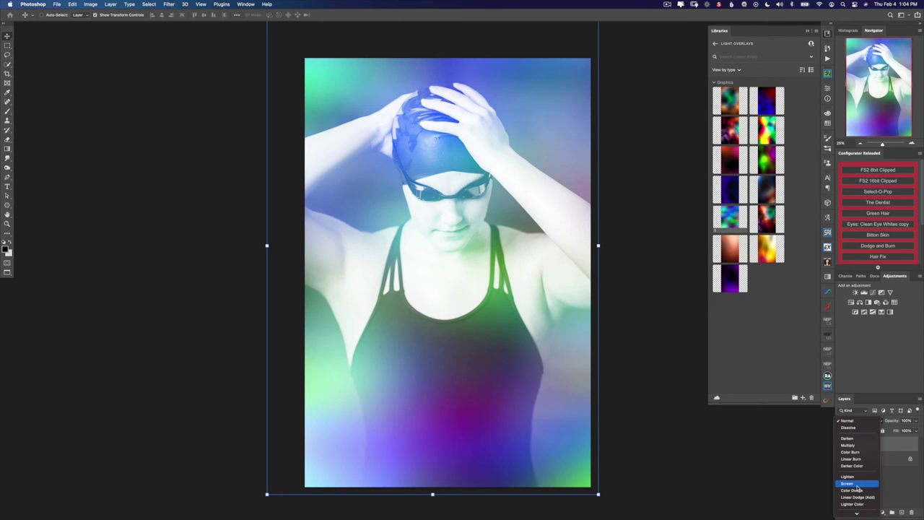
left_click(856, 484)
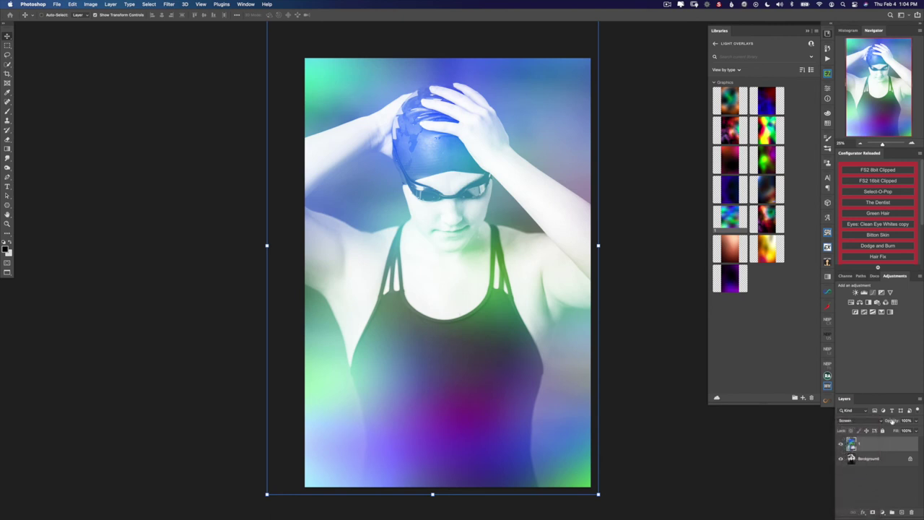
left_click_drag(894, 421, 886, 423)
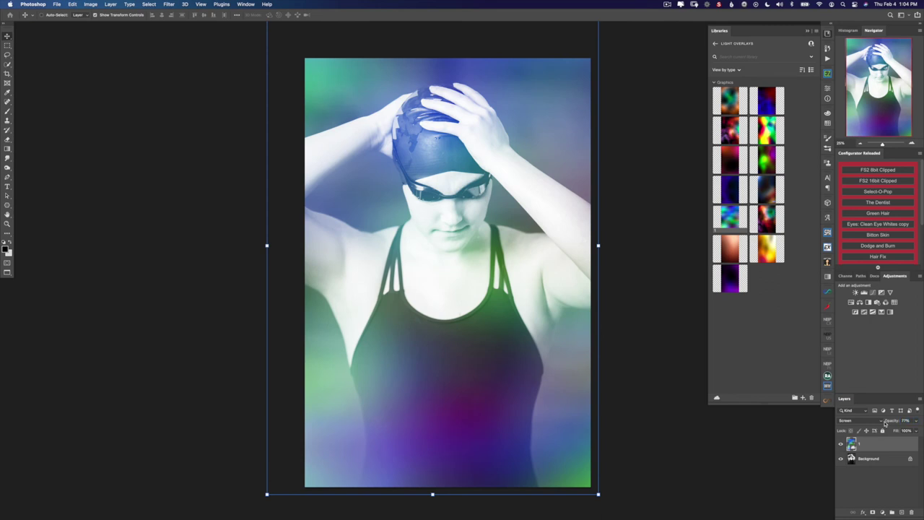
Add a Hue/Saturation layer clipped to the overlay, shift Hue to about +171, and lower its opacity
left_click(852, 302)
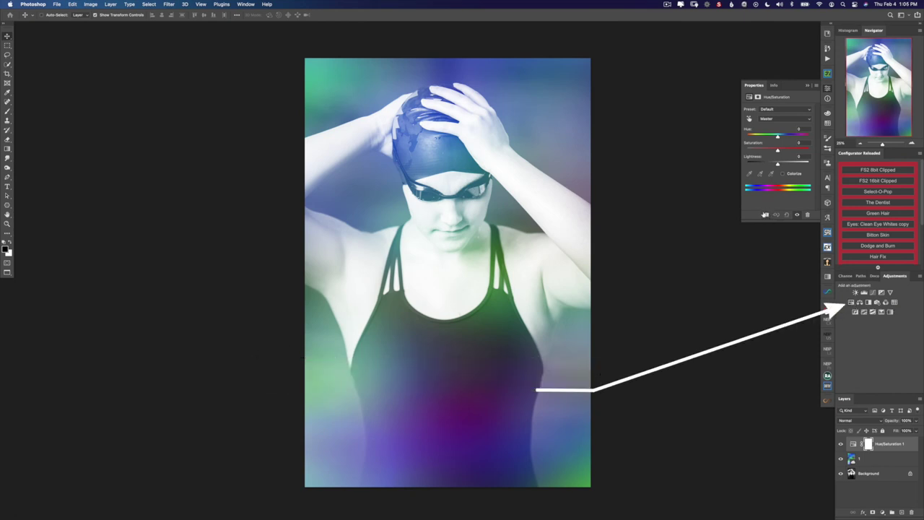
left_click(765, 214)
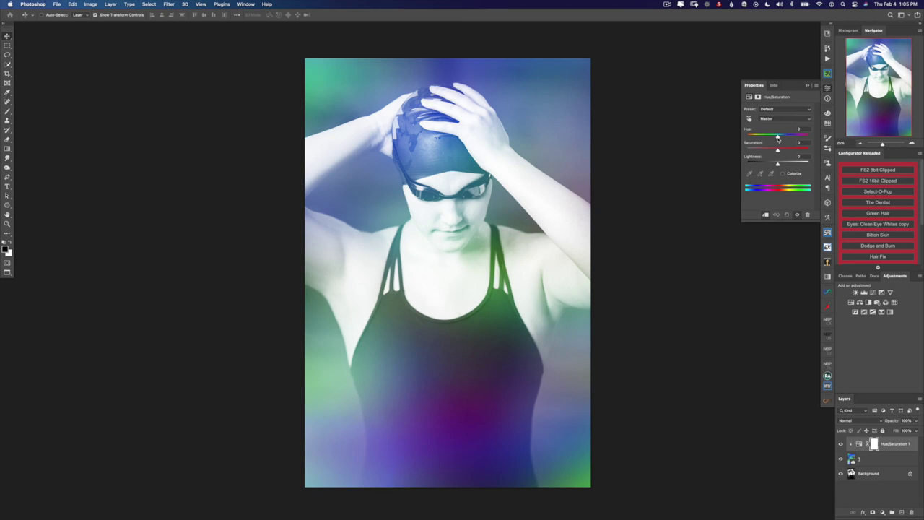
left_click_drag(777, 137, 808, 137)
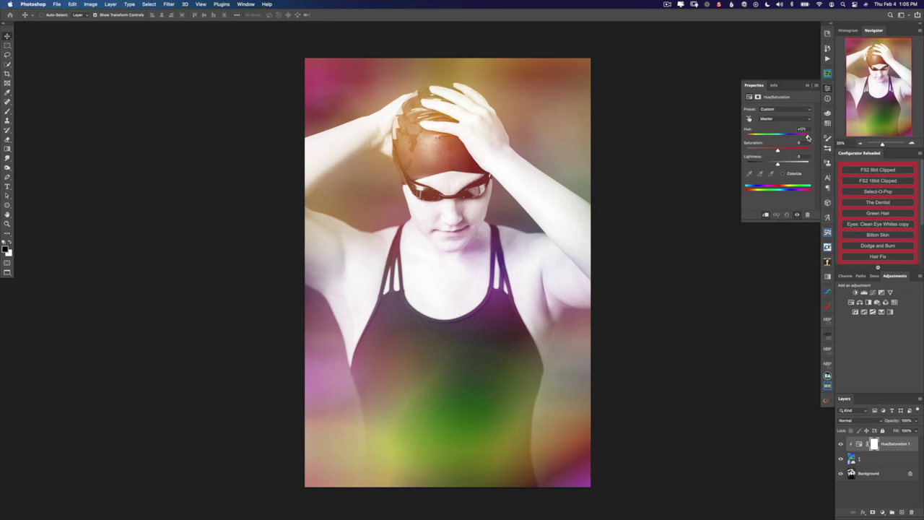
left_click_drag(895, 422, 894, 423)
Confirm 91% opacity on the hue layer and set up the Brush with adjusted flow and larger size
key("Return")
key("b")
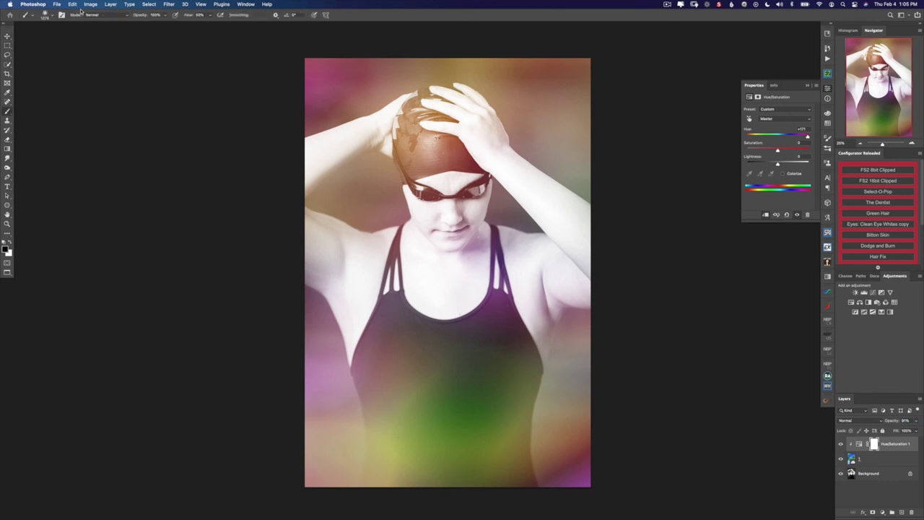
left_click_drag(186, 15, 180, 16)
mouse_move(437, 390)
left_mouse_down()
mouse_move(530, 390)
mouse_move(469, 376)
mouse_move(457, 354)
mouse_move(407, 365)
left_mouse_up()
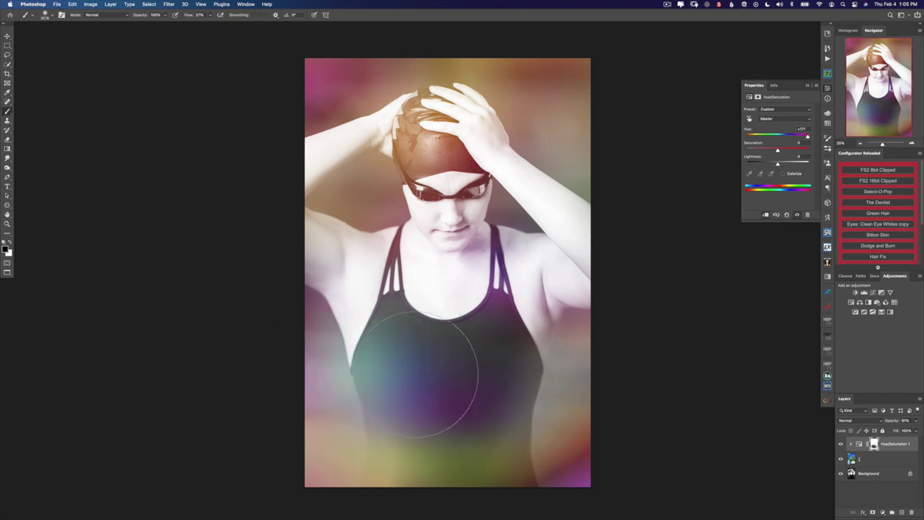